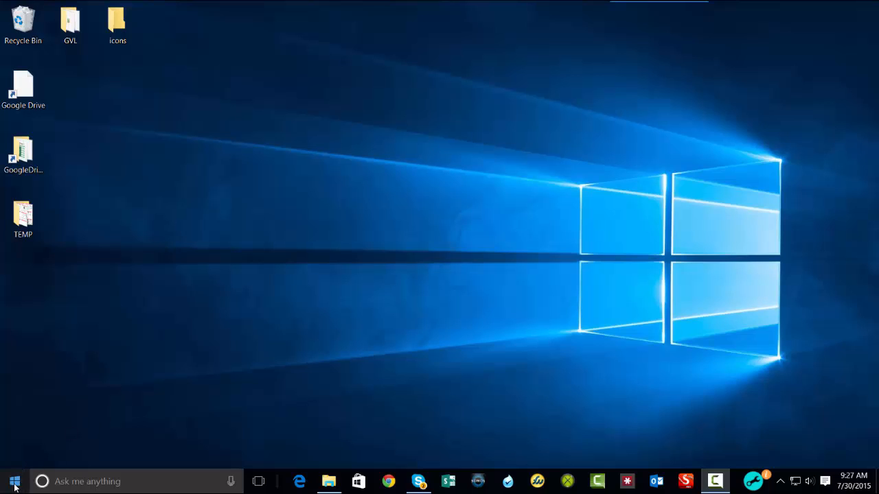
Open the full-screen Start menu and look through all the pinned tiles from the first to the last rows
{"action": "left_click", "coordinate": [15, 483]}
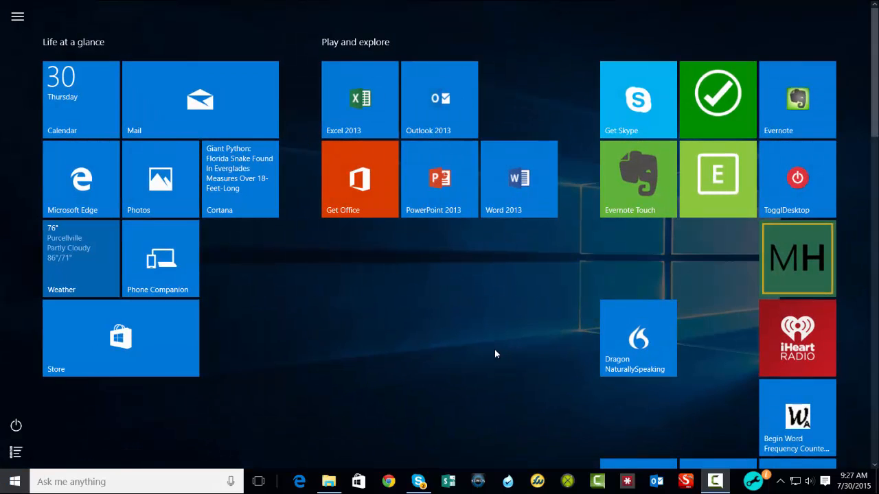
{"action": "scroll", "coordinate": [491, 346], "scroll_direction": "down", "scroll_amount": 3}
{"action": "scroll", "coordinate": [490, 346], "scroll_direction": "up", "scroll_amount": 3}
{"action": "scroll", "coordinate": [521, 274], "scroll_direction": "down", "scroll_amount": 3}
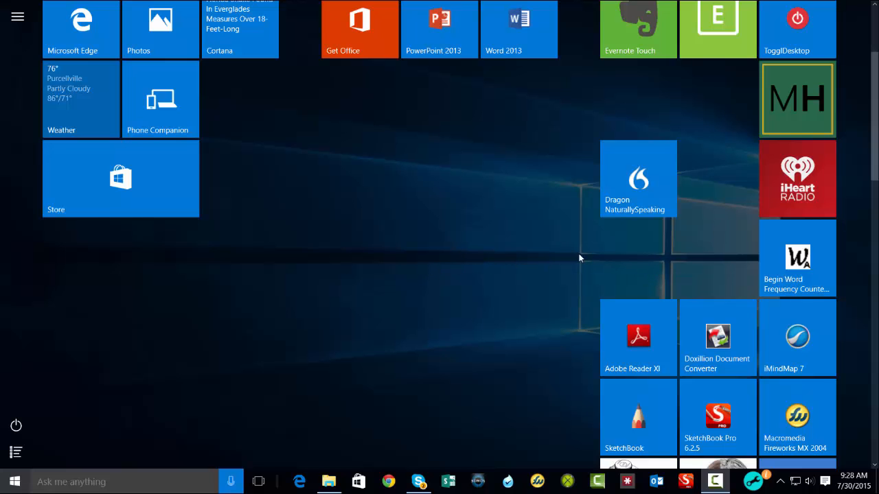
{"action": "scroll", "coordinate": [454, 274], "scroll_direction": "down", "scroll_amount": 4}
{"action": "scroll", "coordinate": [454, 274], "scroll_direction": "up", "scroll_amount": 7}
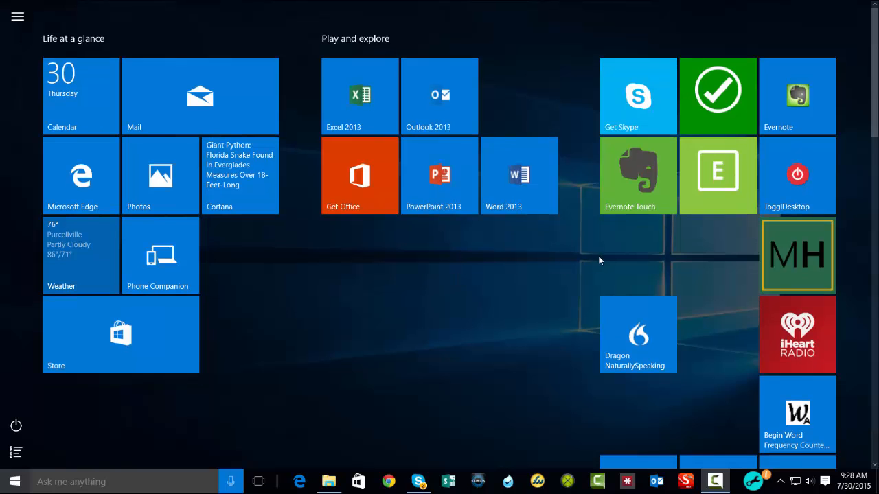
{"action": "scroll", "coordinate": [599, 258], "scroll_direction": "down", "scroll_amount": 2}
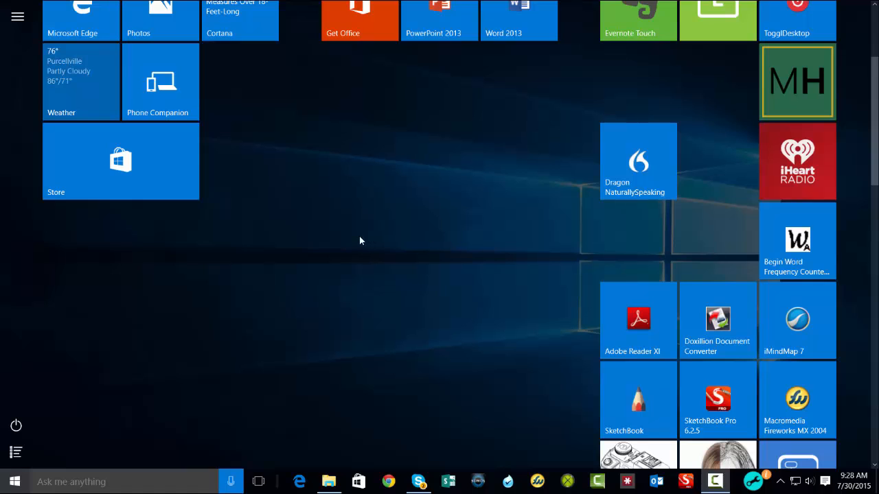
{"action": "scroll", "coordinate": [486, 301], "scroll_direction": "down", "scroll_amount": 12}
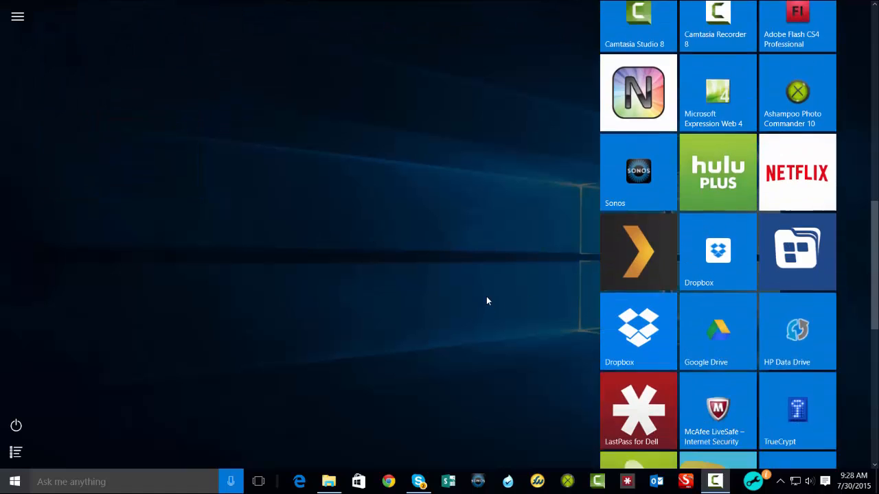
{"action": "scroll", "coordinate": [486, 300], "scroll_direction": "up", "scroll_amount": 15}
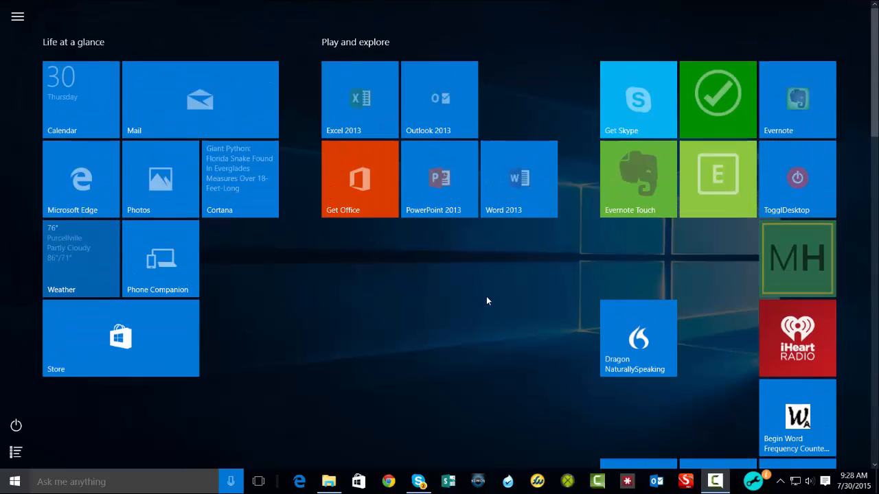
{"action": "scroll", "coordinate": [487, 300], "scroll_direction": "down", "scroll_amount": 5}
{"action": "scroll", "coordinate": [487, 301], "scroll_direction": "up", "scroll_amount": 5}
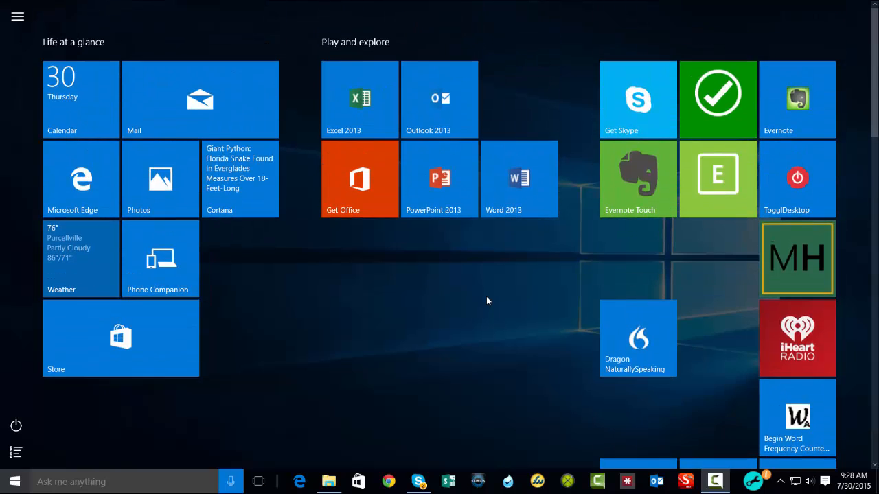
{"action": "scroll", "coordinate": [486, 300], "scroll_direction": "down", "scroll_amount": 5}
{"action": "scroll", "coordinate": [486, 300], "scroll_direction": "up", "scroll_amount": 2}
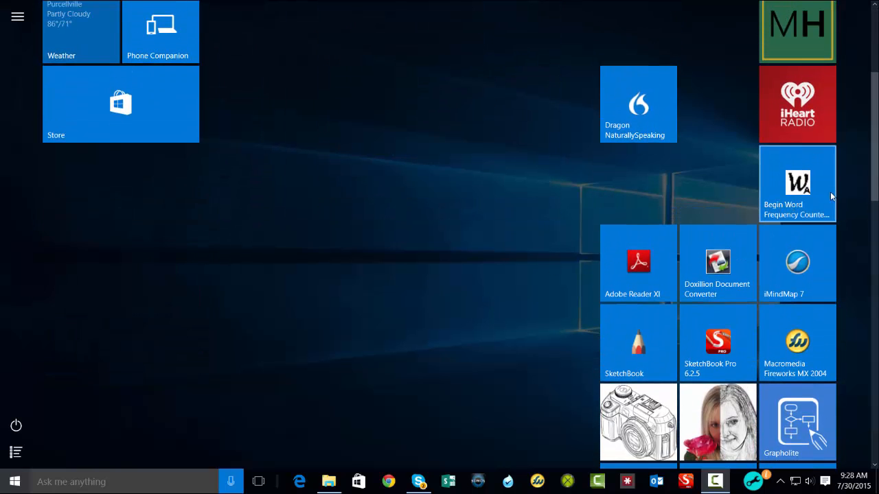
{"action": "left_click_drag", "start_coordinate": [873, 175], "coordinate": [873, 103]}
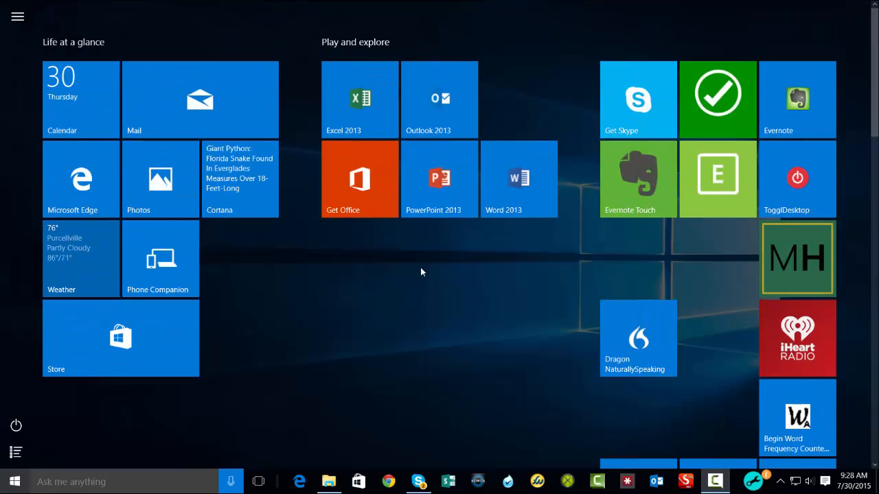
Unpin the Cortana tile from Start in the Life at a glance group
{"action": "right_click", "coordinate": [234, 196]}
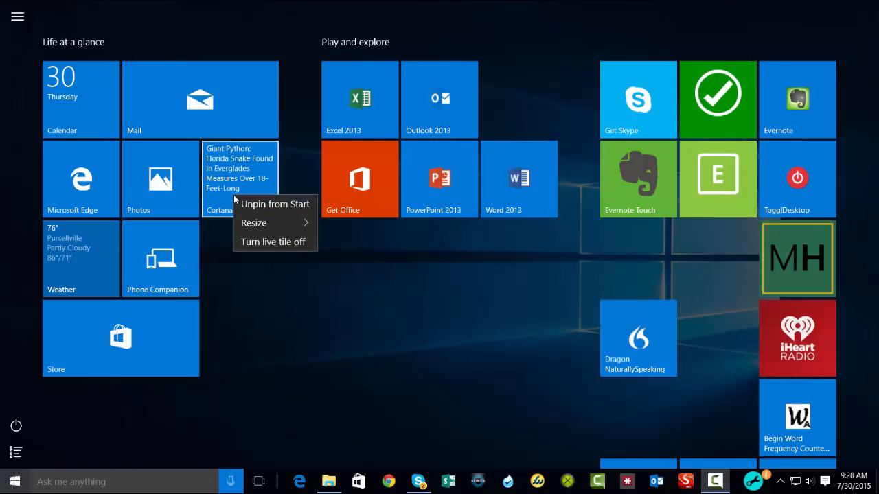
{"action": "left_click", "coordinate": [157, 199]}
{"action": "right_click", "coordinate": [156, 199]}
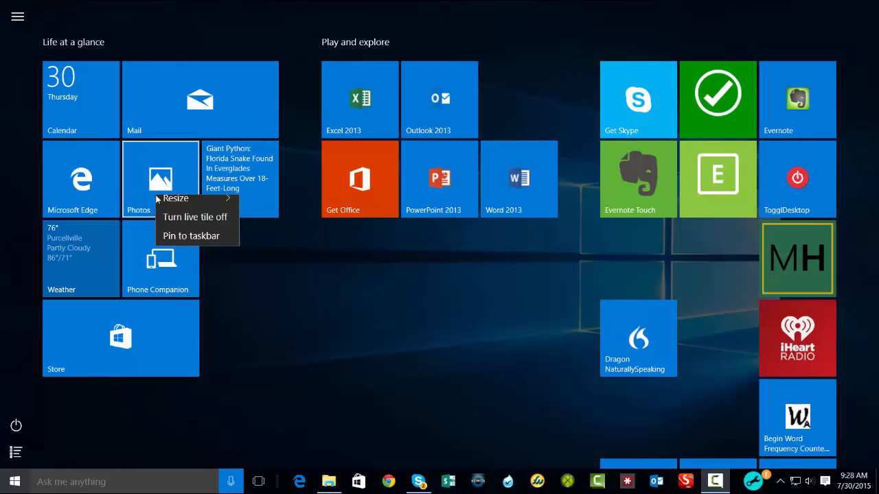
{"action": "left_click", "coordinate": [253, 190]}
{"action": "right_click", "coordinate": [252, 190]}
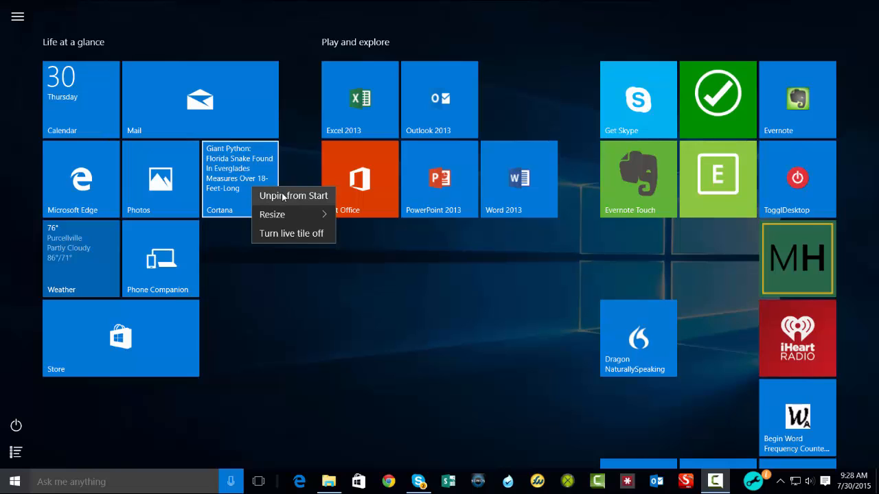
{"action": "mouse_move", "coordinate": [291, 219]}
{"action": "left_click", "coordinate": [283, 199]}
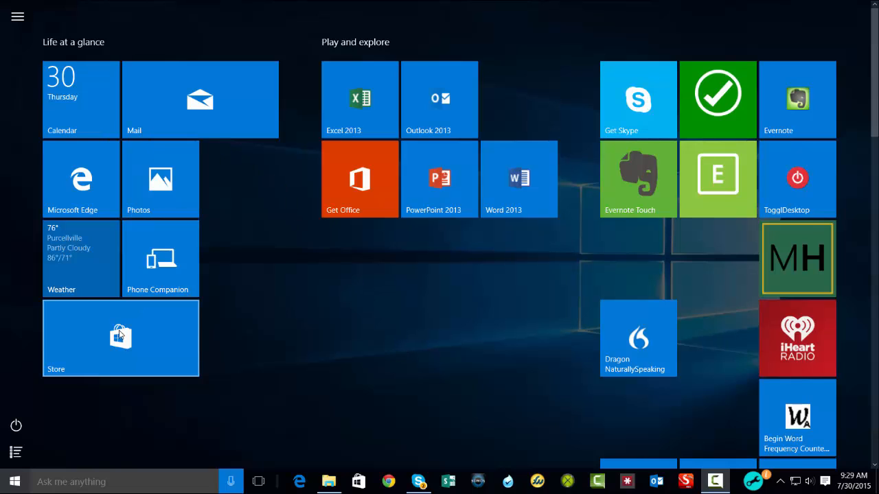
Resize the Weather tile in the Life at a glance group to Large
{"action": "right_click", "coordinate": [91, 266]}
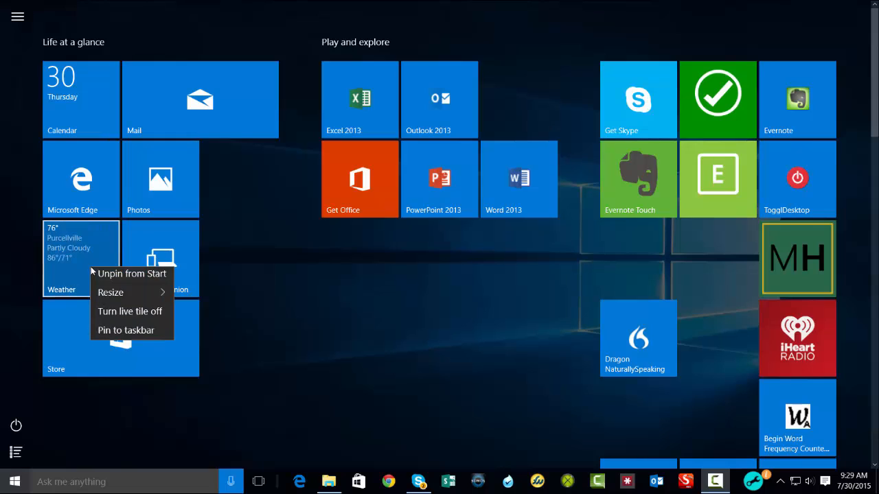
{"action": "mouse_move", "coordinate": [115, 293]}
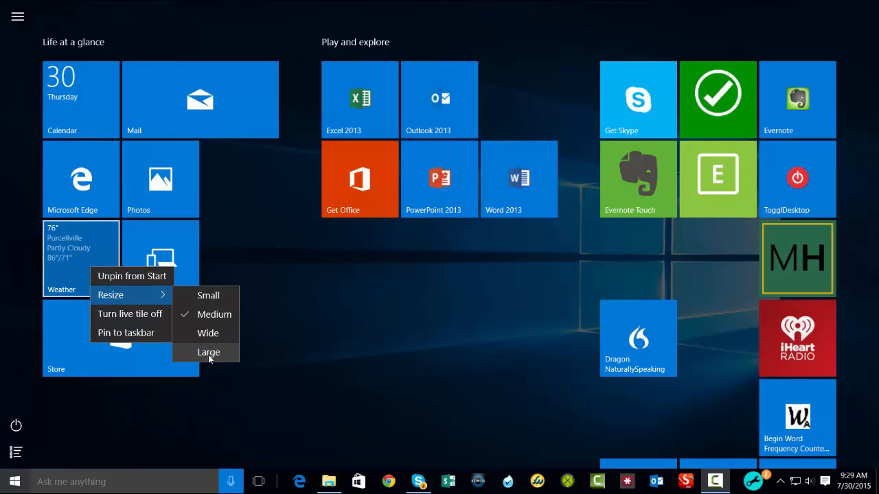
{"action": "left_click", "coordinate": [209, 355]}
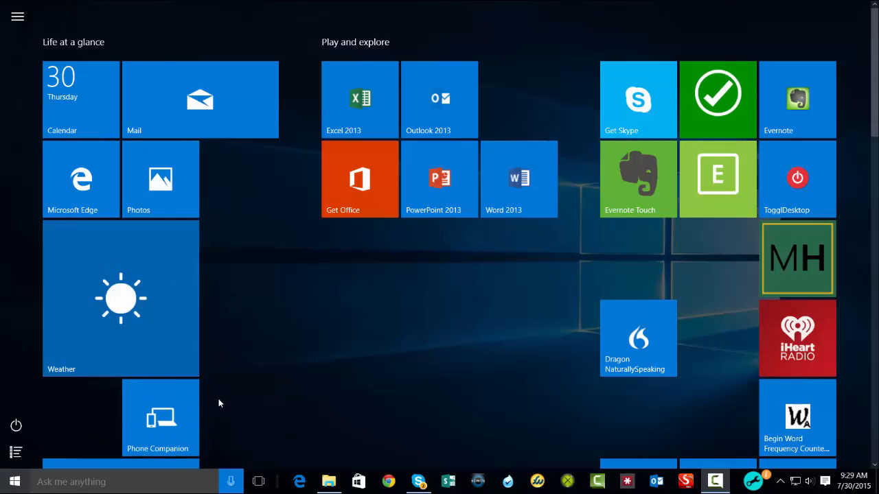
Move the Phone Companion tile into the empty spot beside Photos in the Life at a glance group
{"action": "right_click", "coordinate": [181, 411]}
{"action": "left_click", "coordinate": [222, 338]}
{"action": "left_click_drag", "start_coordinate": [245, 295], "coordinate": [250, 160]}
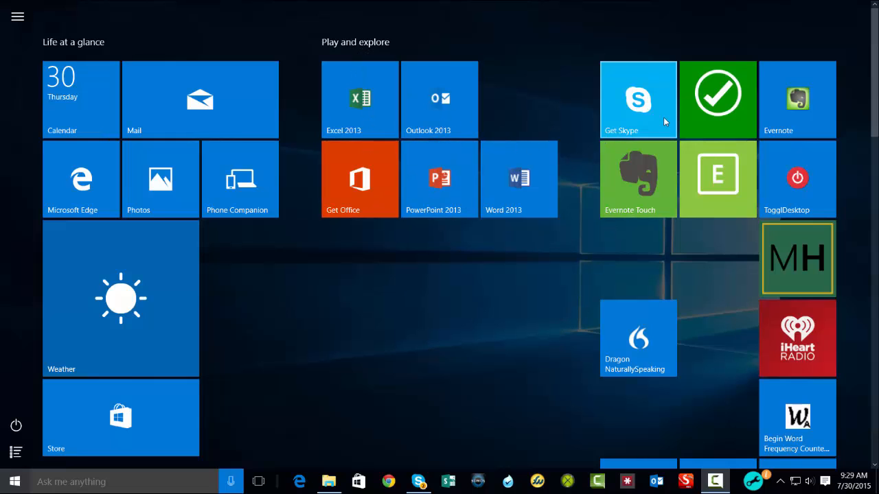
Move the Evernote tile beside Outlook 2013 and the TogglDesktop tile beneath Get Office in the Play and explore group
{"action": "left_click_drag", "start_coordinate": [813, 97], "coordinate": [507, 92]}
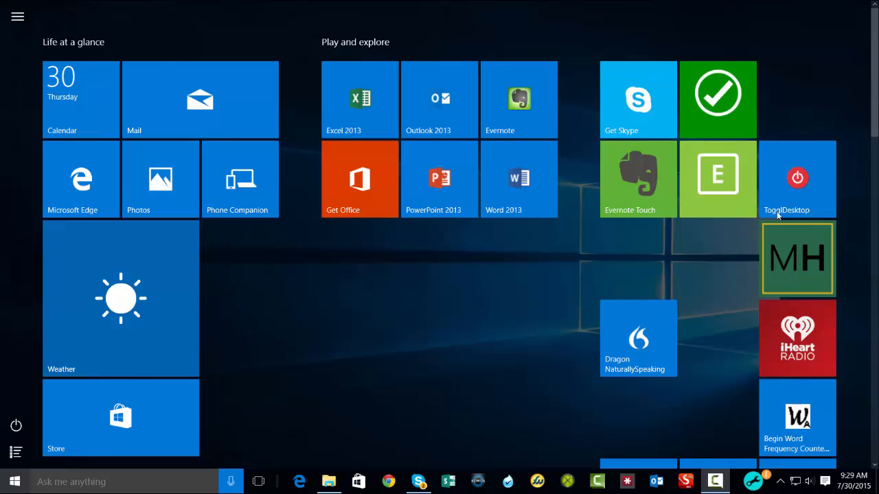
{"action": "left_click_drag", "start_coordinate": [774, 186], "coordinate": [330, 263]}
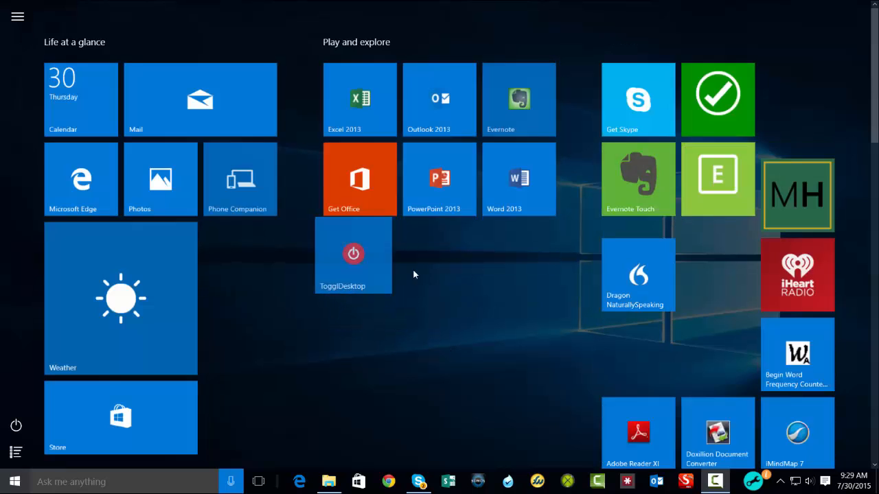
{"action": "left_click_drag", "start_coordinate": [363, 313], "coordinate": [358, 213]}
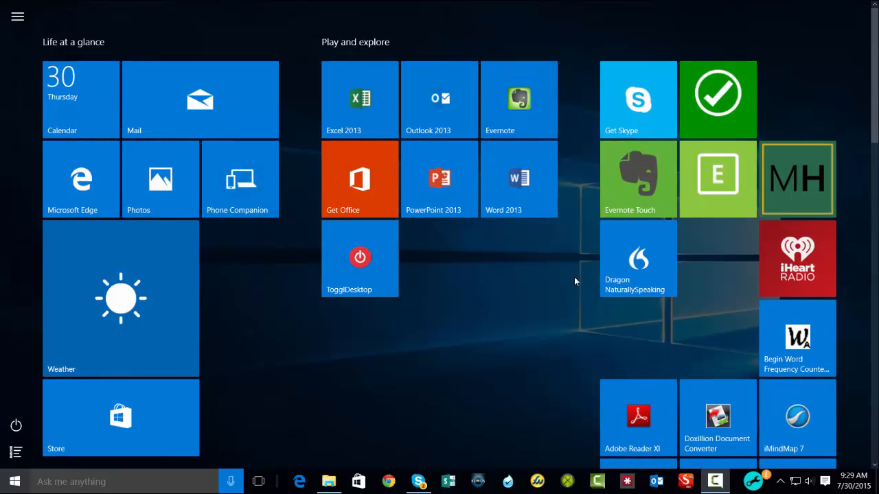
Separate the TogglDesktop tile into its own unnamed group below Play and explore
{"action": "left_click_drag", "start_coordinate": [347, 241], "coordinate": [339, 295]}
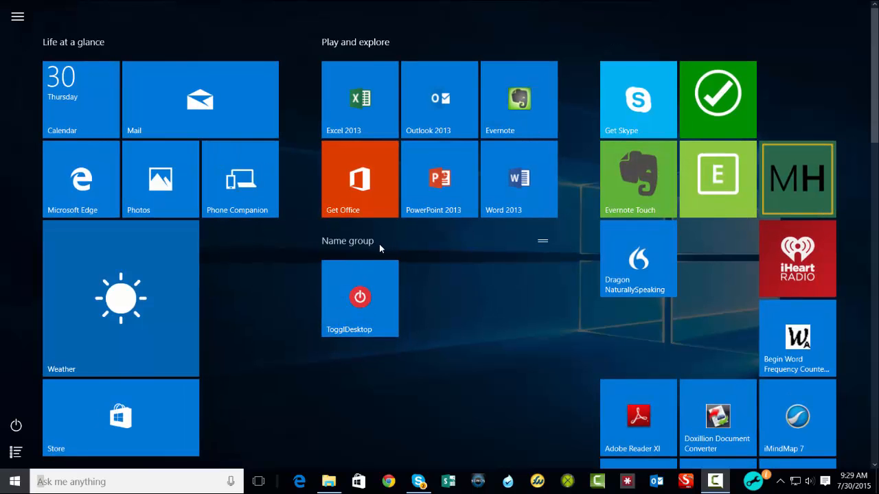
{"action": "mouse_move", "coordinate": [367, 244]}
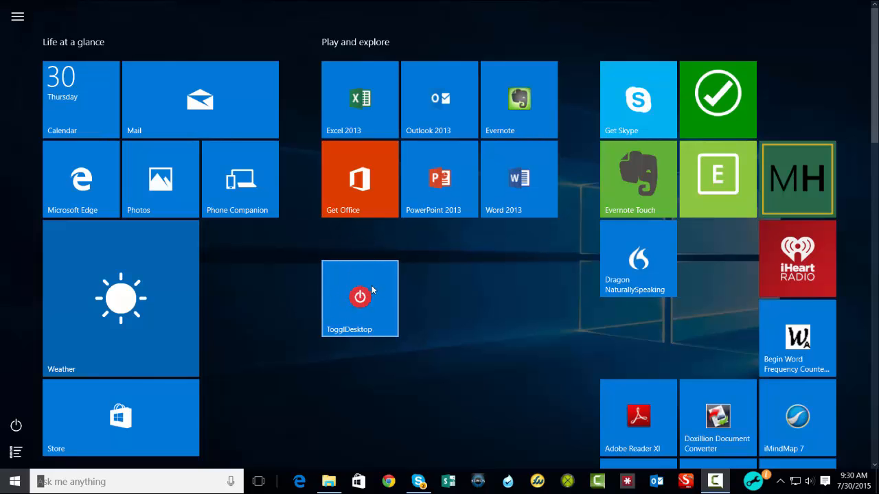
{"action": "left_click_drag", "start_coordinate": [377, 279], "coordinate": [357, 309]}
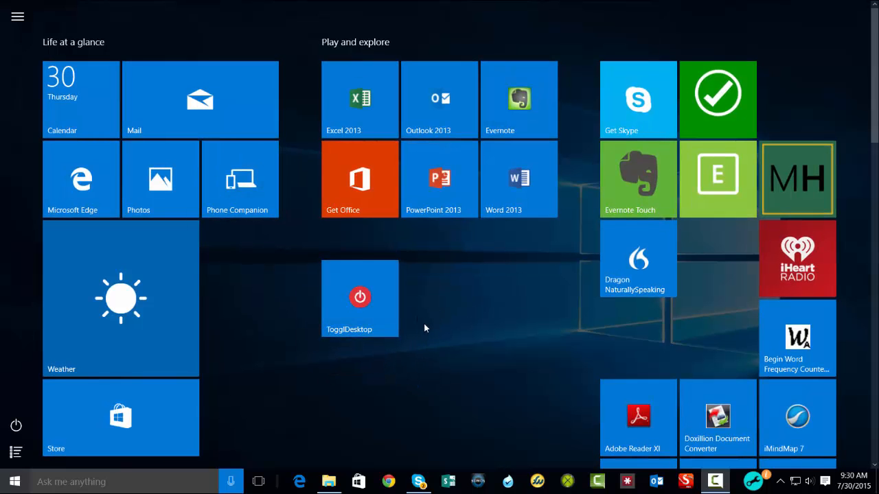
{"action": "left_click", "coordinate": [368, 300]}
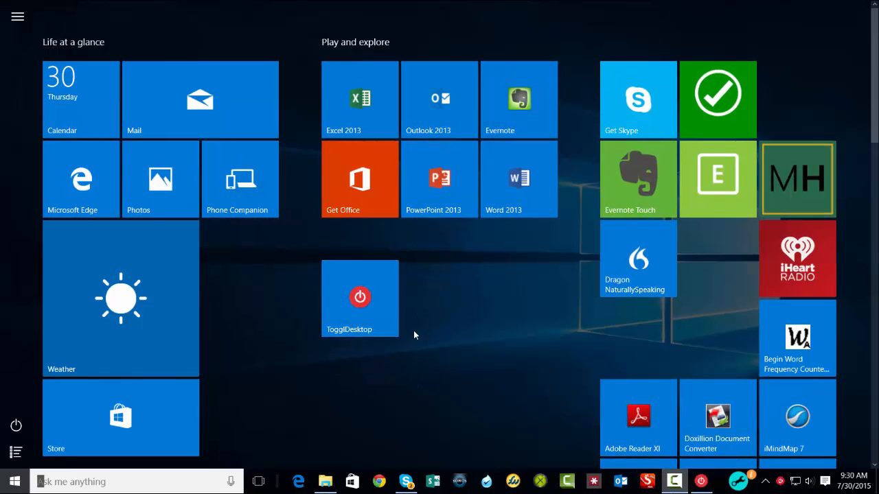
Arrange Word 2013, TogglDesktop and Get Office, in that order, as the third row of the Play and explore group
{"action": "left_click", "coordinate": [391, 295]}
{"action": "left_click_drag", "start_coordinate": [391, 292], "coordinate": [461, 241]}
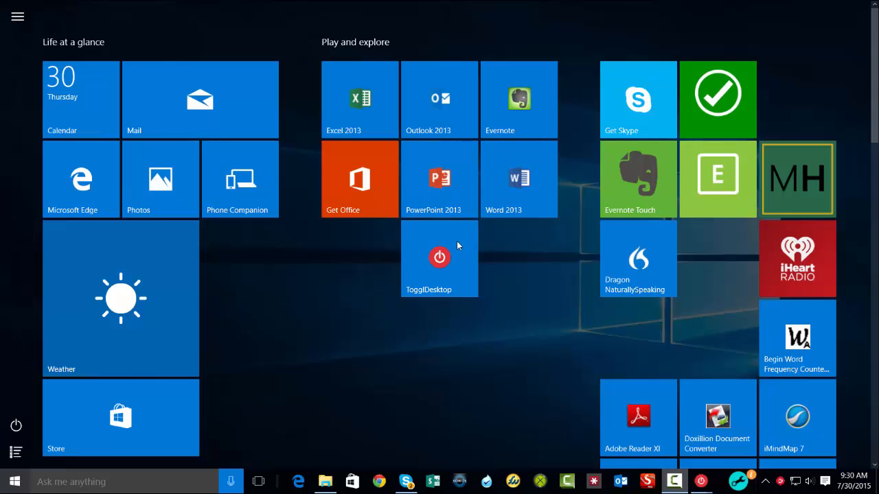
{"action": "left_click_drag", "start_coordinate": [458, 246], "coordinate": [461, 224]}
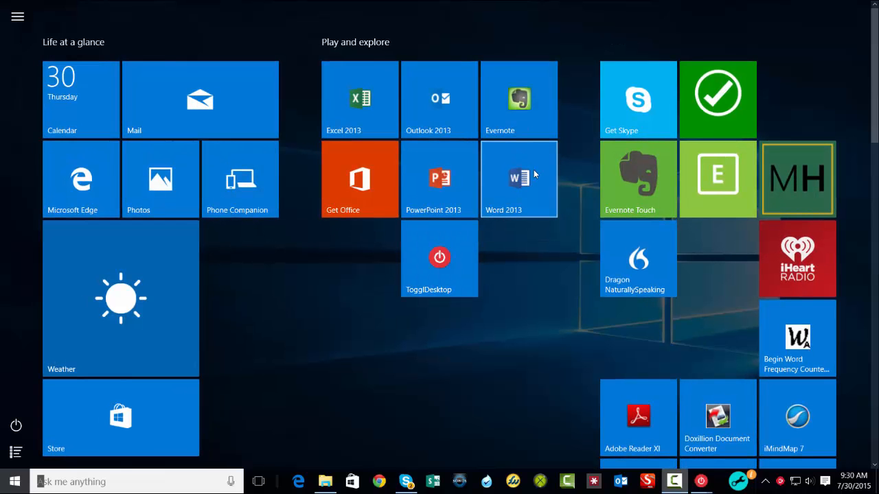
{"action": "left_click_drag", "start_coordinate": [533, 172], "coordinate": [364, 233]}
{"action": "left_click_drag", "start_coordinate": [374, 196], "coordinate": [528, 268]}
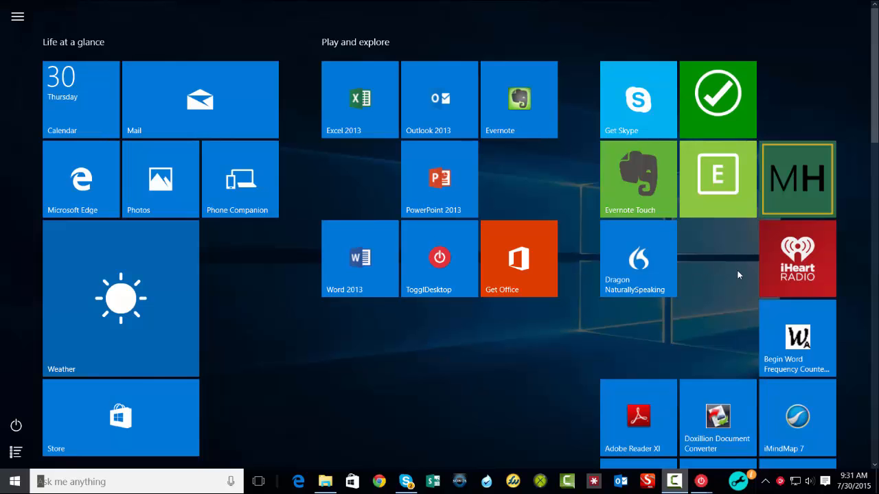
Move the Plex tile from the unnamed tile group into a new group below Play and explore
{"action": "scroll", "coordinate": [738, 274], "scroll_direction": "down", "scroll_amount": 10}
{"action": "scroll", "coordinate": [738, 275], "scroll_direction": "up", "scroll_amount": 2}
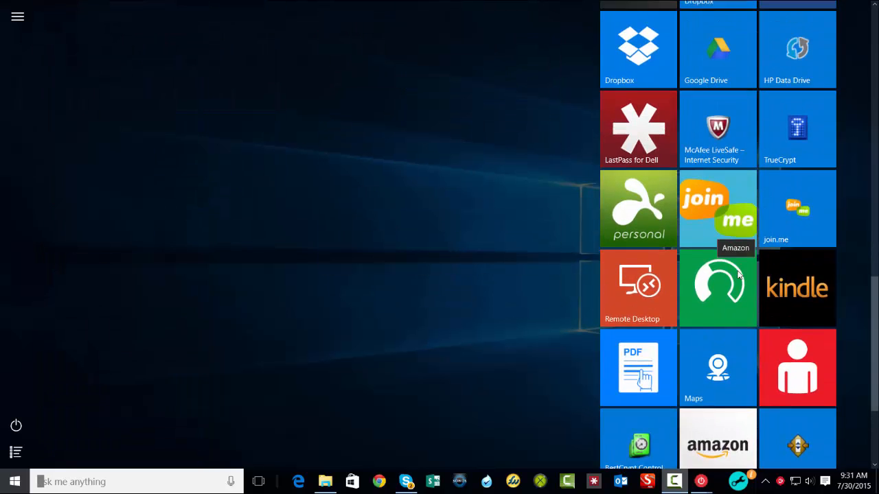
{"action": "scroll", "coordinate": [738, 275], "scroll_direction": "up", "scroll_amount": 3}
{"action": "scroll", "coordinate": [738, 273], "scroll_direction": "up", "scroll_amount": 4}
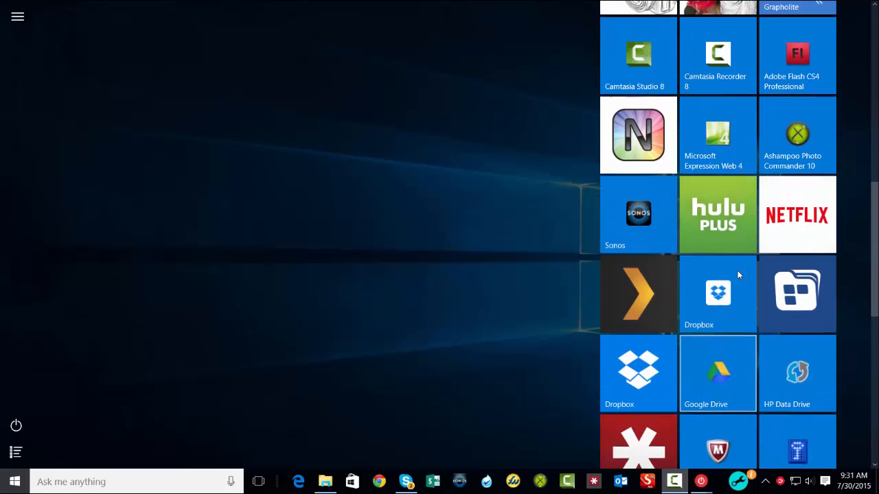
{"action": "scroll", "coordinate": [738, 273], "scroll_direction": "down", "scroll_amount": 2}
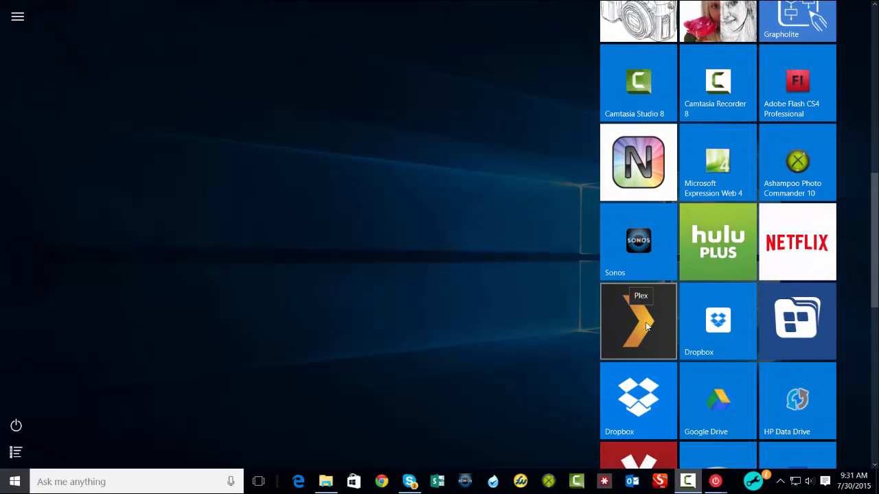
{"action": "left_click_drag", "start_coordinate": [645, 326], "coordinate": [291, 353]}
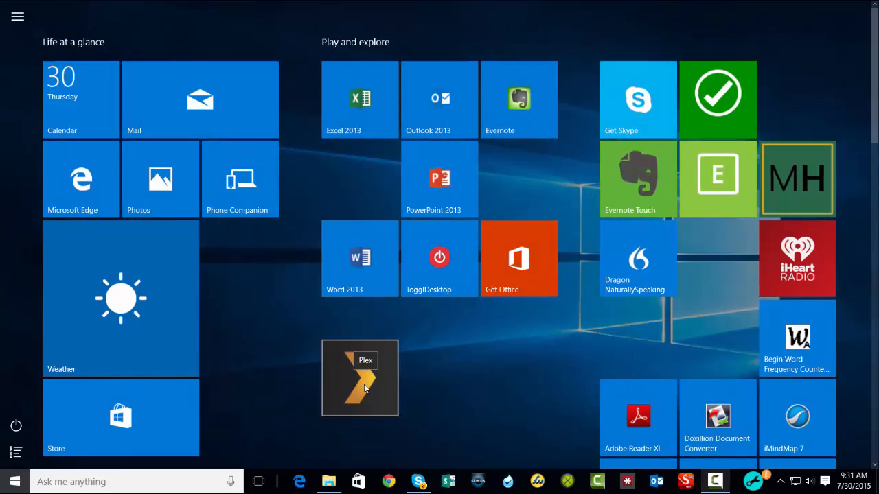
{"action": "mouse_move", "coordinate": [365, 389]}
{"action": "left_mouse_down"}
{"action": "mouse_move", "coordinate": [422, 381]}
{"action": "mouse_move", "coordinate": [360, 374]}
{"action": "left_mouse_up"}
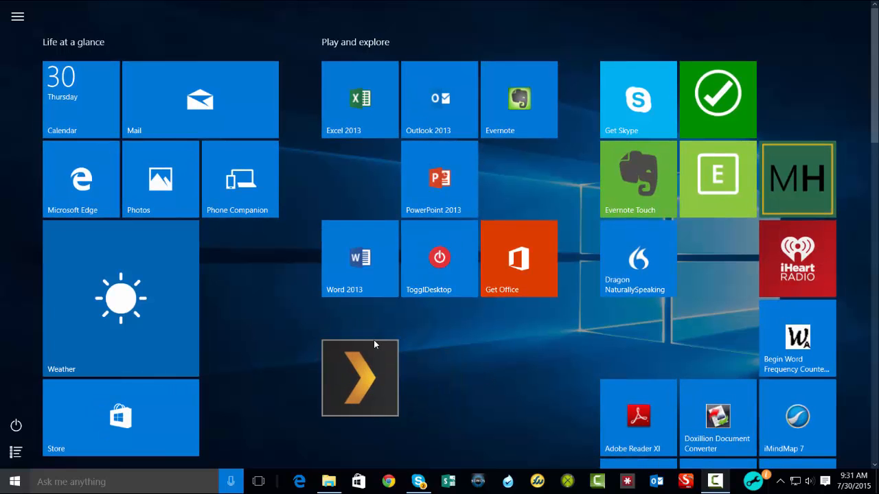
Move the Netflix and Hulu Plus tiles into the Play and explore column, each in a separate group below Plex
{"action": "scroll", "coordinate": [762, 360], "scroll_direction": "down", "scroll_amount": 5}
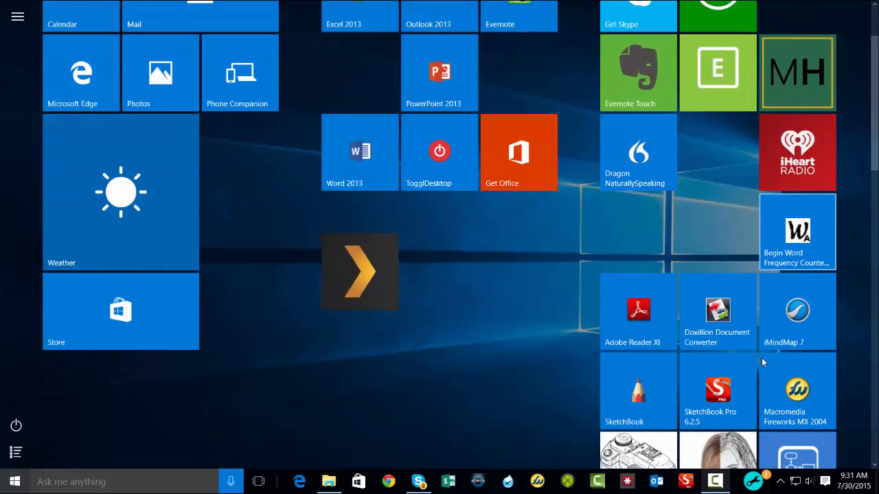
{"action": "scroll", "coordinate": [761, 358], "scroll_direction": "down", "scroll_amount": 8}
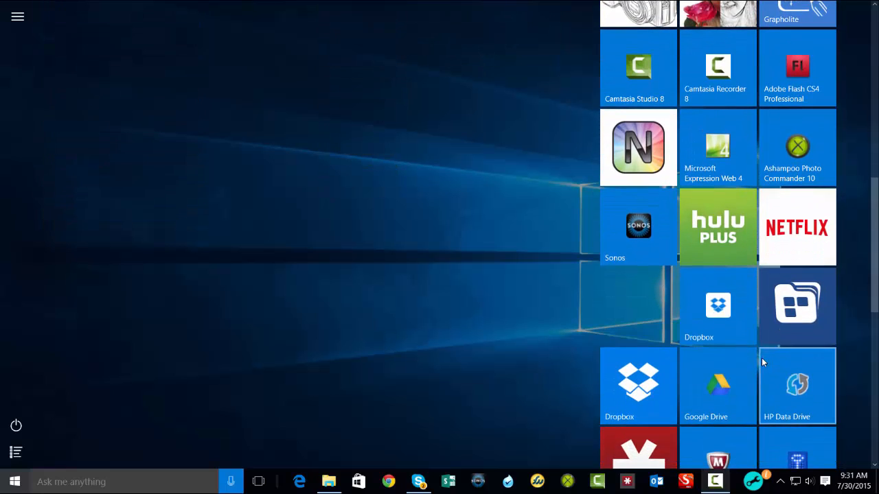
{"action": "left_click_drag", "start_coordinate": [790, 251], "coordinate": [291, 128]}
{"action": "left_click_drag", "start_coordinate": [750, 211], "coordinate": [345, 222]}
{"action": "scroll", "coordinate": [401, 295], "scroll_direction": "up", "scroll_amount": 8}
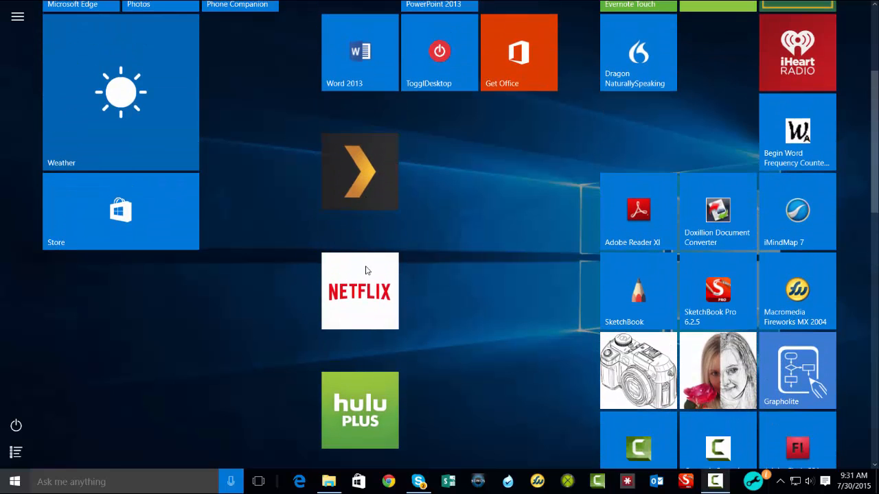
Combine Plex, Netflix and Hulu Plus, in that order, into a single-row group below Play and explore
{"action": "mouse_move", "coordinate": [361, 356]}
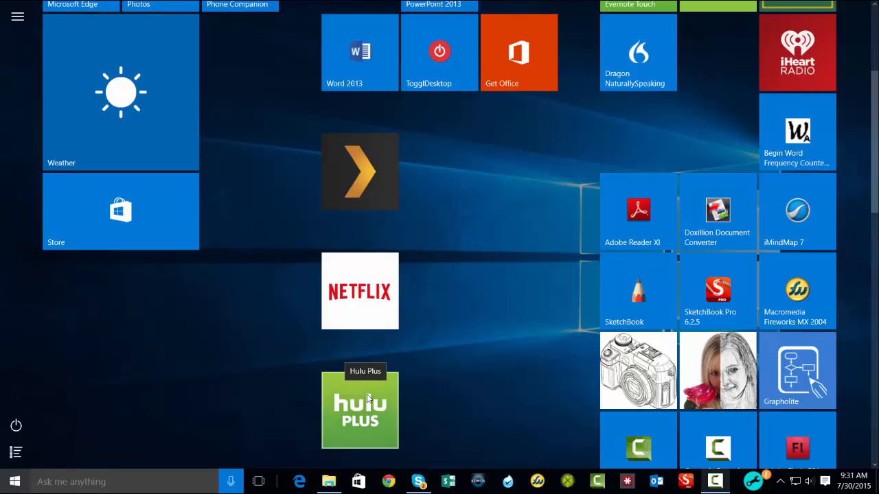
{"action": "left_click_drag", "start_coordinate": [364, 295], "coordinate": [533, 177]}
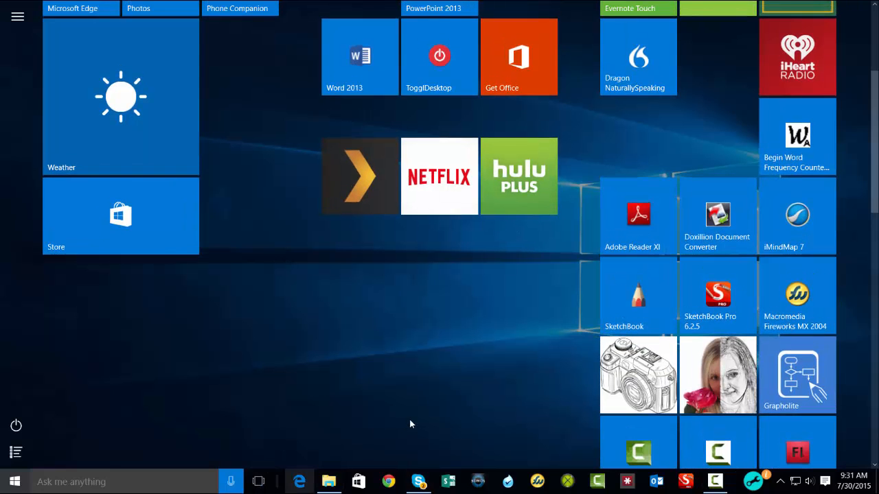
In Play and explore, place Word 2013 and Get Office on either side of PowerPoint 2013, and TogglDesktop first in the third row
{"action": "scroll", "coordinate": [409, 421], "scroll_direction": "up", "scroll_amount": 3}
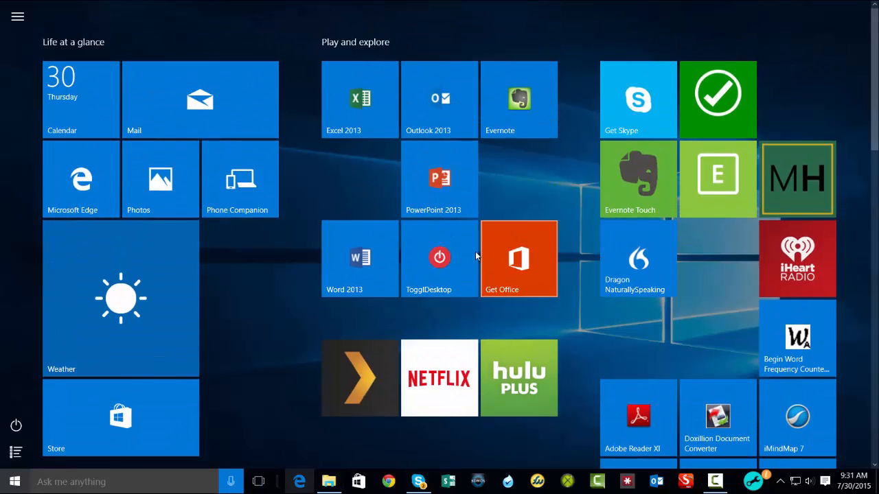
{"action": "left_click_drag", "start_coordinate": [382, 251], "coordinate": [367, 162]}
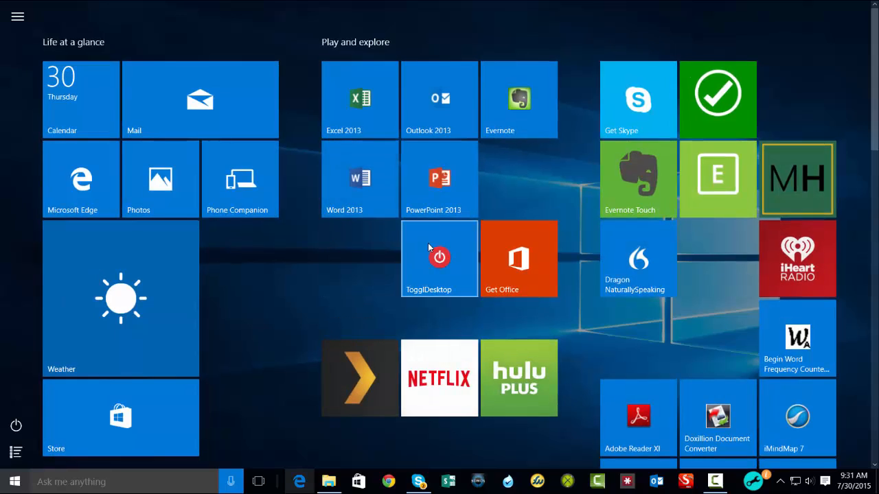
{"action": "left_click_drag", "start_coordinate": [428, 243], "coordinate": [347, 244]}
{"action": "left_click_drag", "start_coordinate": [486, 255], "coordinate": [521, 165]}
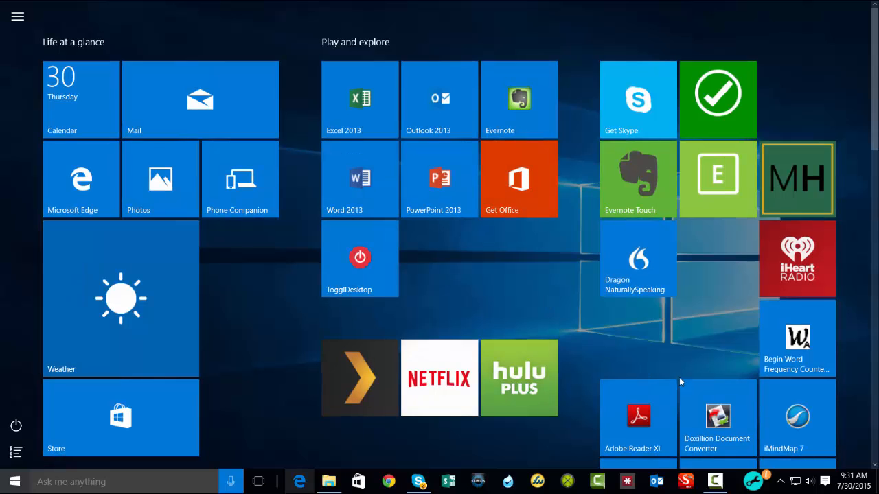
Complete the third row of Play and explore with the Dragon NaturallySpeaking tile and the green check mark tile, after TogglDesktop
{"action": "left_click_drag", "start_coordinate": [662, 257], "coordinate": [450, 249]}
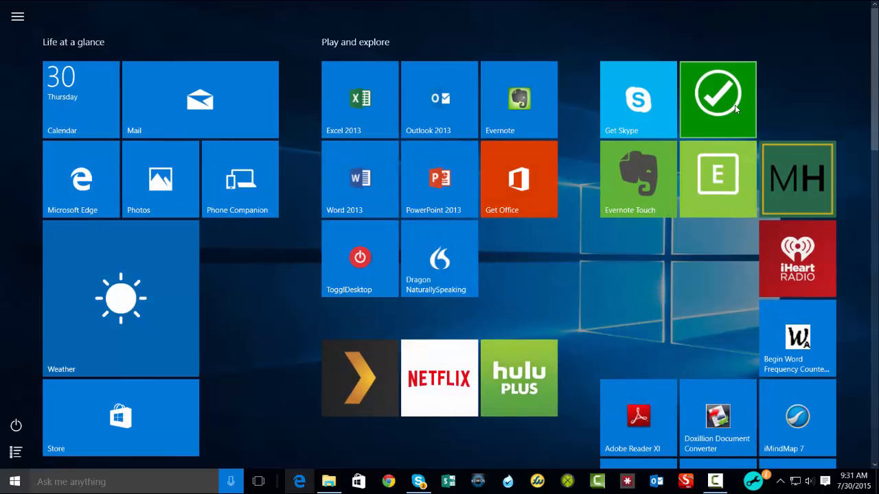
{"action": "left_click_drag", "start_coordinate": [734, 106], "coordinate": [520, 252]}
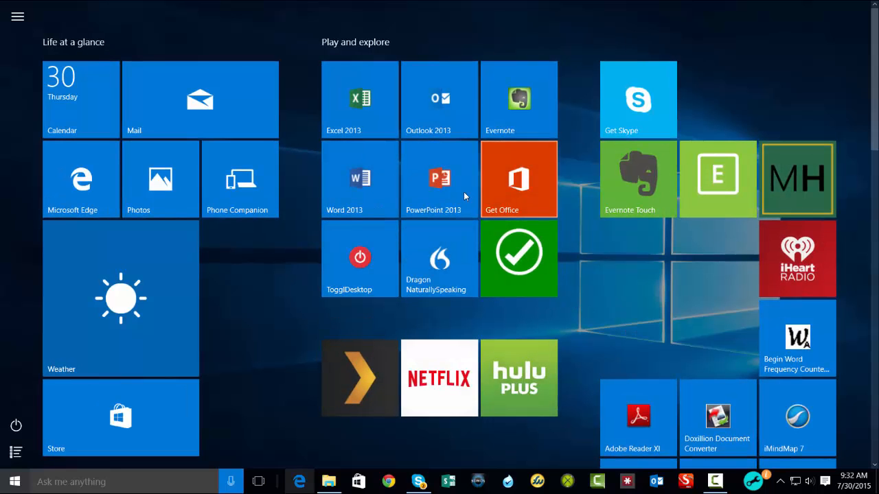
Rename the Play and explore tile group as Productivity
{"action": "left_click", "coordinate": [367, 41]}
{"action": "left_click_drag", "start_coordinate": [408, 41], "coordinate": [273, 52]}
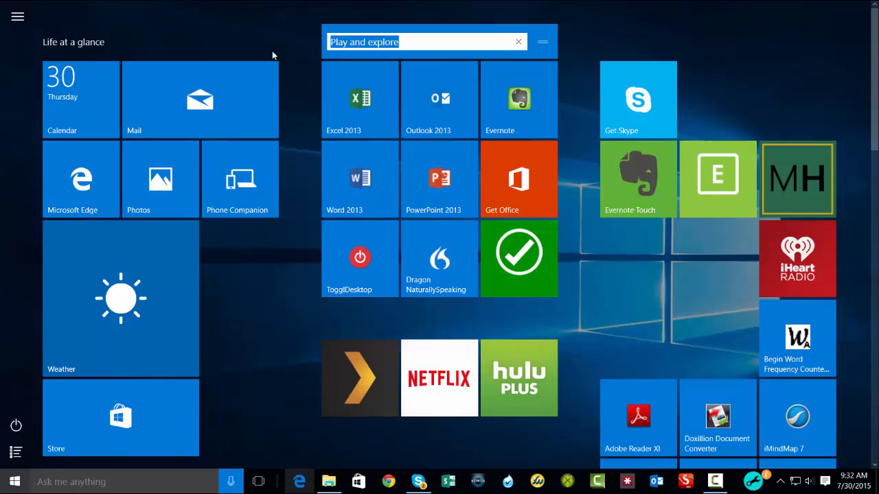
{"action": "type", "text": "Produc"}
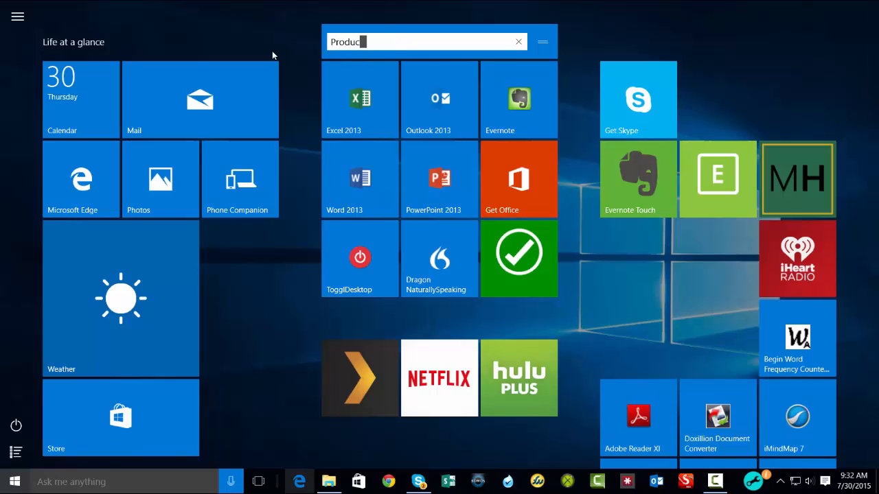
{"action": "type", "text": "tivity"}
{"action": "key", "text": "Return"}
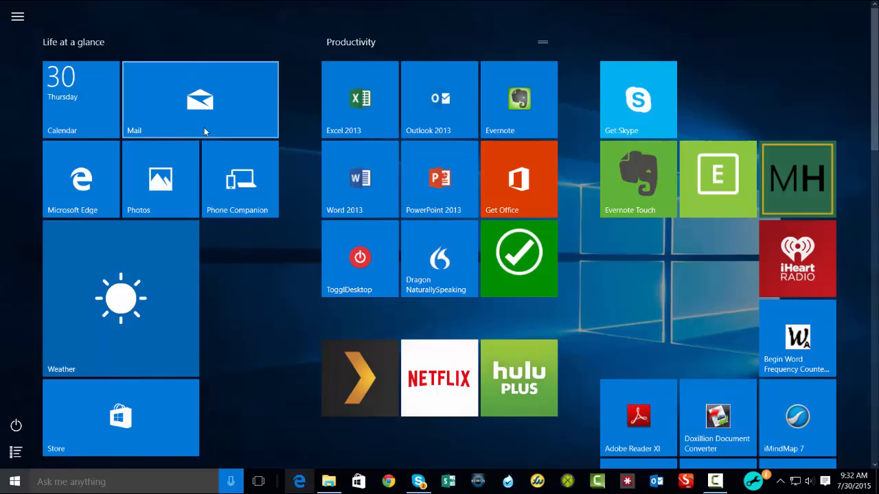
Name the group holding the Plex, Netflix and Hulu Plus tiles Entertainment
{"action": "left_click", "coordinate": [361, 321]}
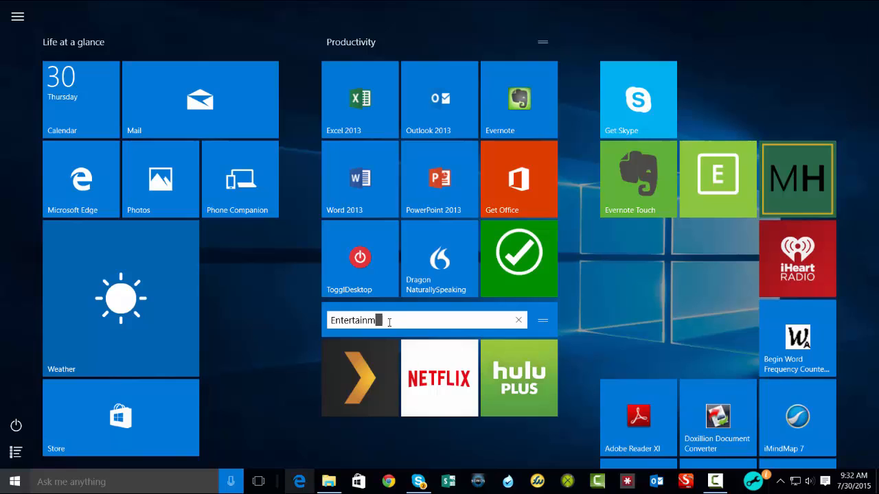
{"action": "key", "text": "Return"}
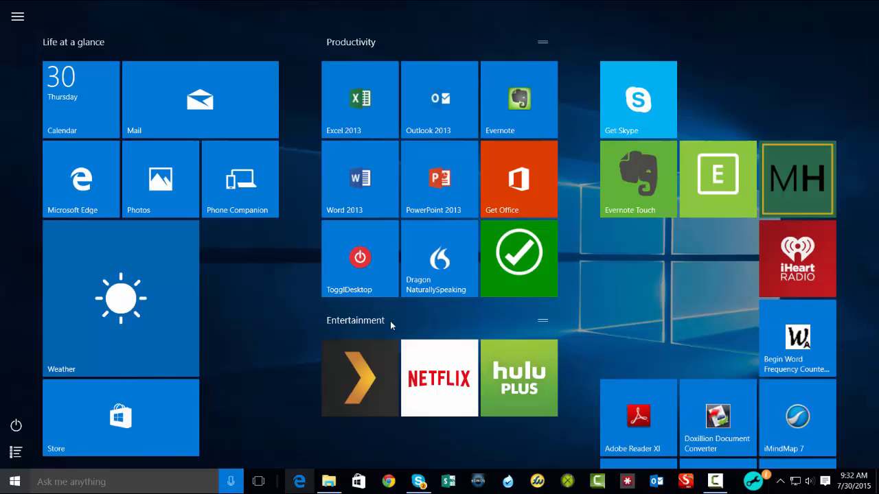
{"action": "mouse_move", "coordinate": [638, 44]}
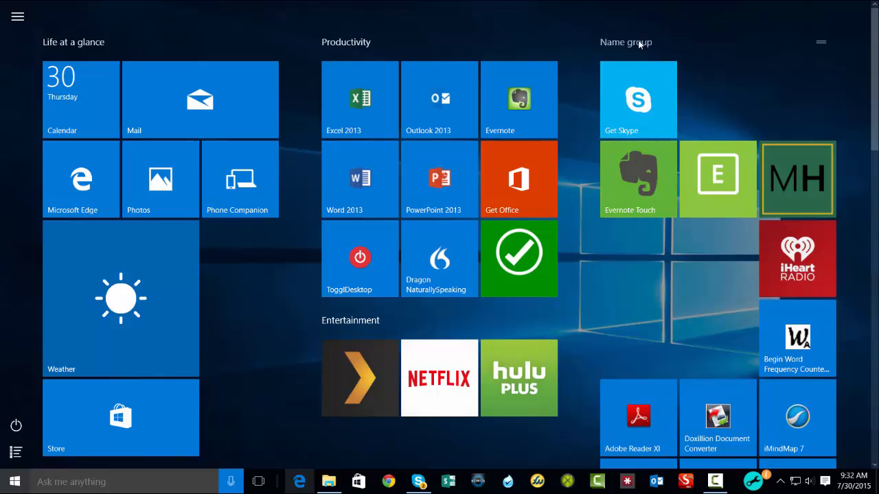
Move the Plex Media Server tile from the end of the large unnamed group into its own group below Entertainment
{"action": "scroll", "coordinate": [706, 291], "scroll_direction": "down", "scroll_amount": 10}
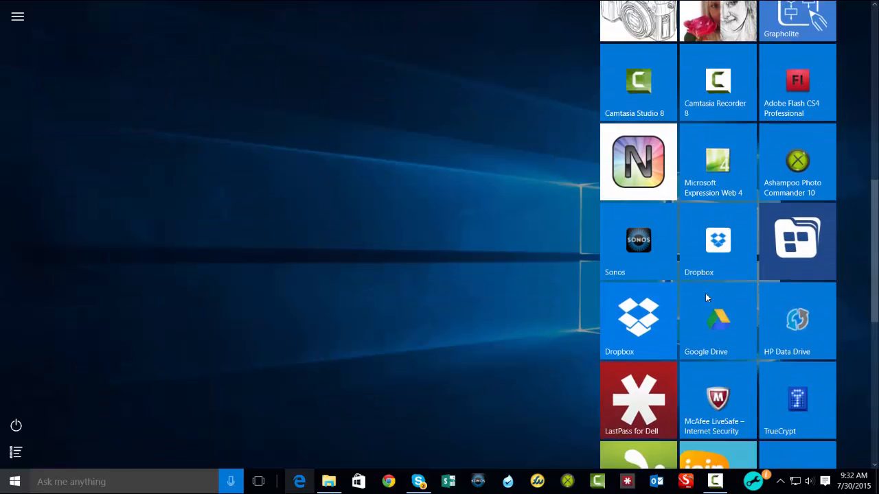
{"action": "scroll", "coordinate": [706, 296], "scroll_direction": "down", "scroll_amount": 2}
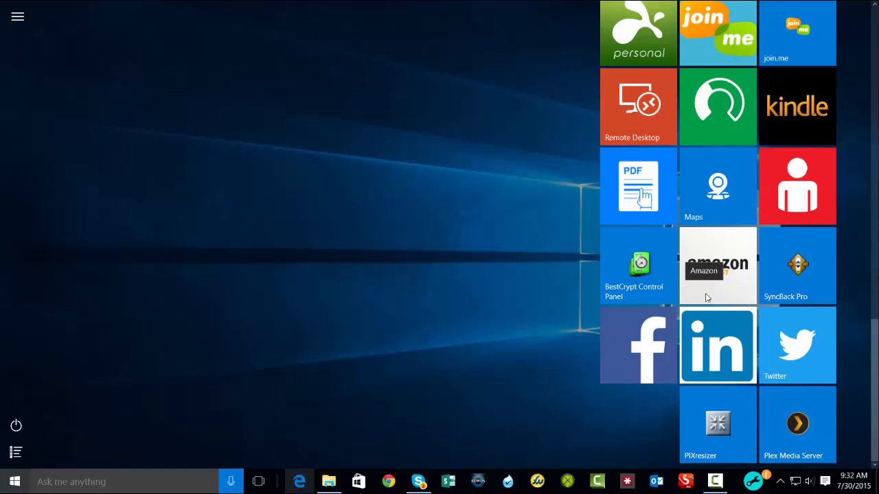
{"action": "scroll", "coordinate": [706, 297], "scroll_direction": "up", "scroll_amount": 1}
{"action": "scroll", "coordinate": [705, 296], "scroll_direction": "down", "scroll_amount": 1}
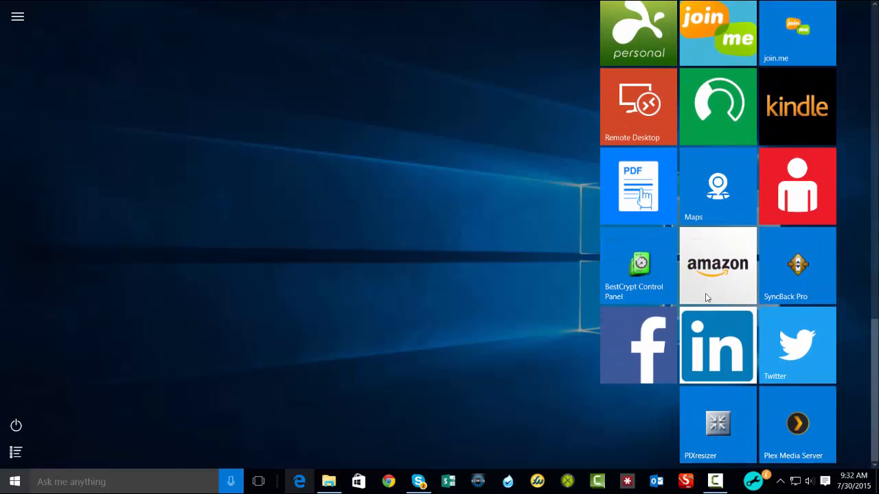
{"action": "left_click_drag", "start_coordinate": [765, 423], "coordinate": [327, 158]}
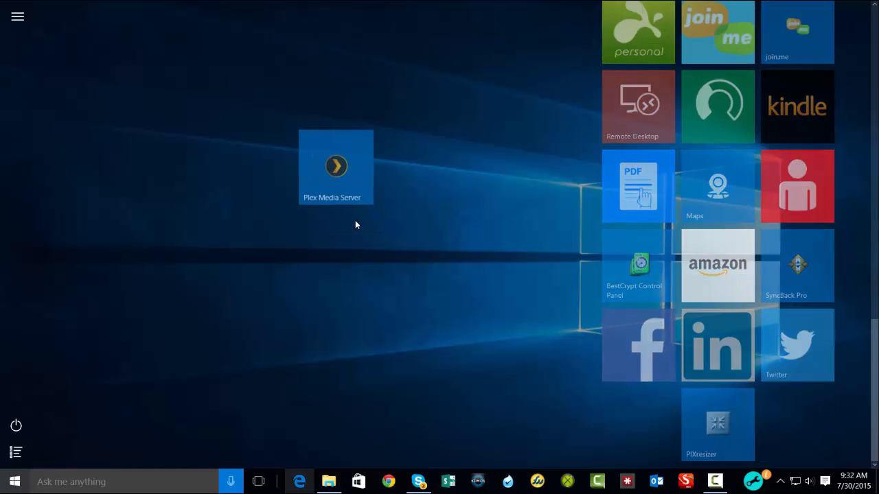
{"action": "left_click", "coordinate": [411, 219]}
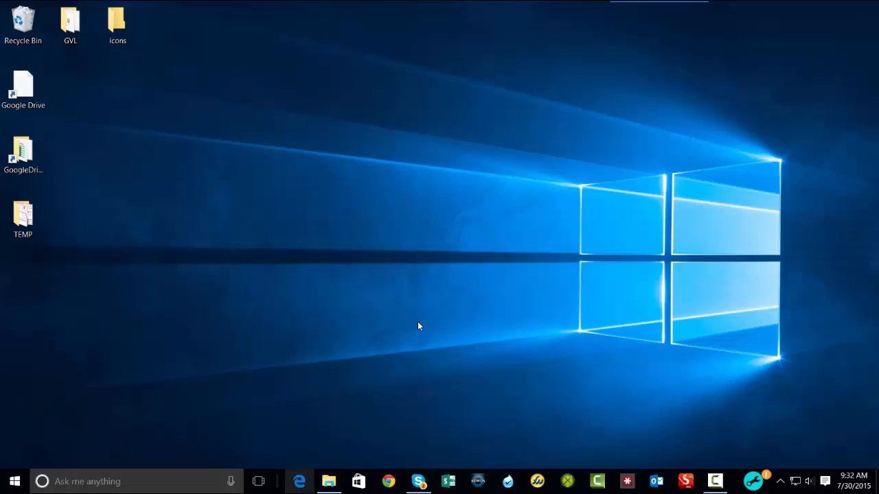
Reopen Start and move the Plex Media Server tile into the Entertainment group, in the row beneath Plex and Netflix
{"action": "left_click", "coordinate": [15, 481]}
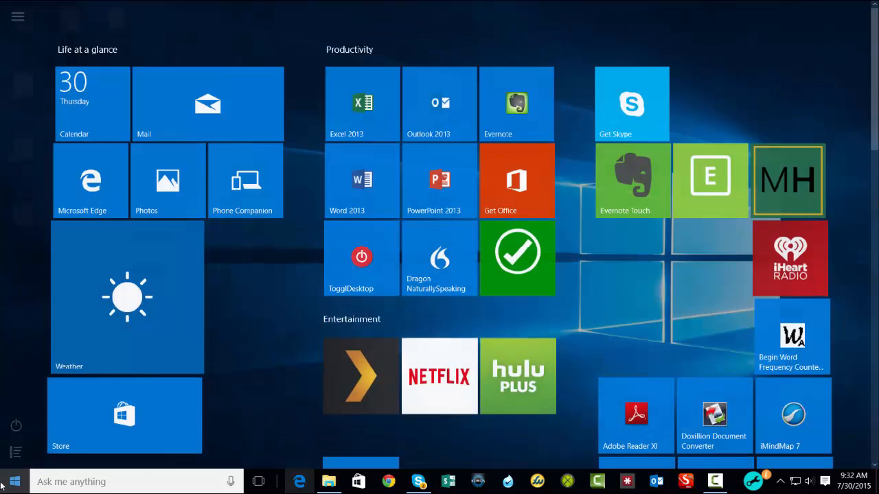
{"action": "scroll", "coordinate": [412, 367], "scroll_direction": "down", "scroll_amount": 5}
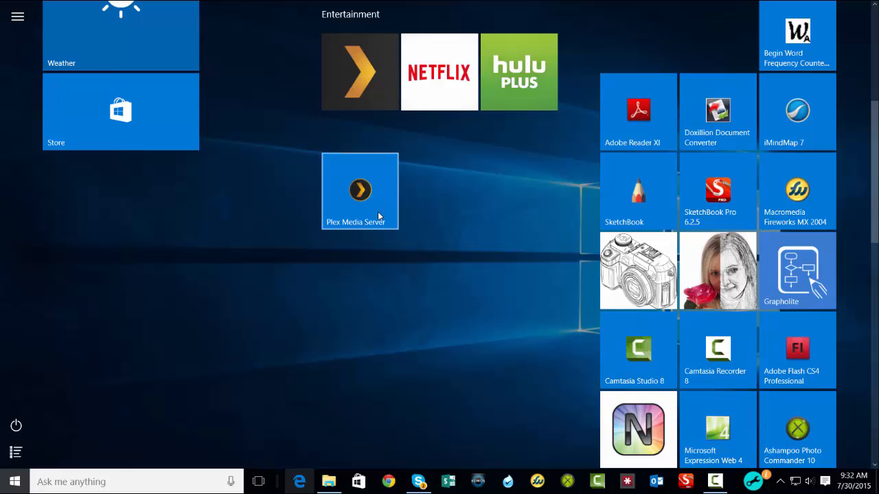
{"action": "left_click_drag", "start_coordinate": [378, 218], "coordinate": [407, 108]}
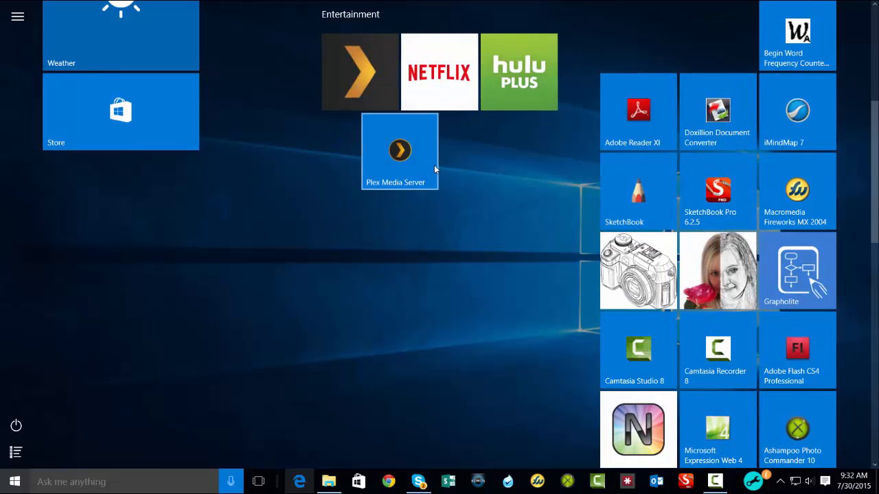
{"action": "scroll", "coordinate": [480, 278], "scroll_direction": "up", "scroll_amount": 3}
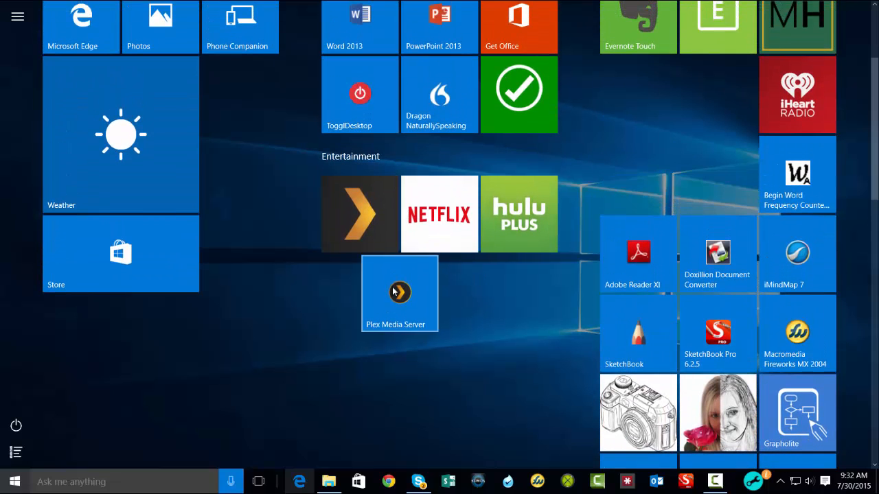
{"action": "mouse_move", "coordinate": [410, 296]}
{"action": "left_mouse_down"}
{"action": "mouse_move", "coordinate": [358, 304]}
{"action": "mouse_move", "coordinate": [407, 313]}
{"action": "left_mouse_up"}
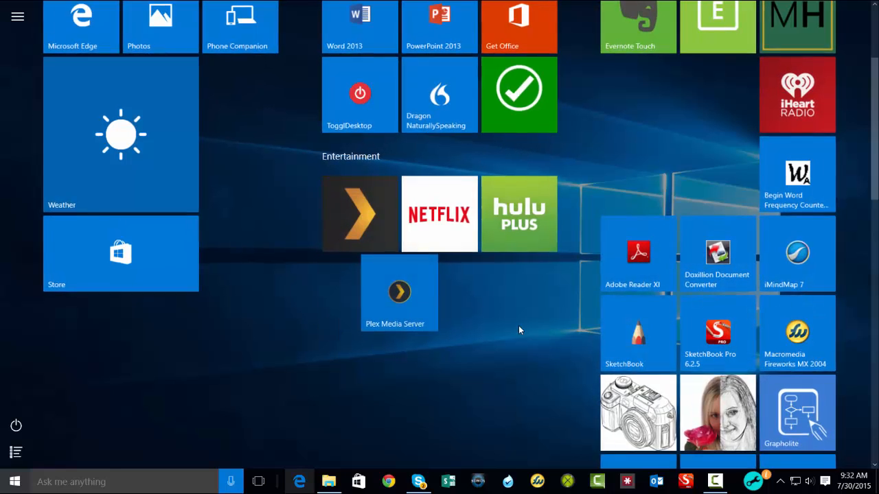
{"action": "scroll", "coordinate": [488, 411], "scroll_direction": "up", "scroll_amount": 3}
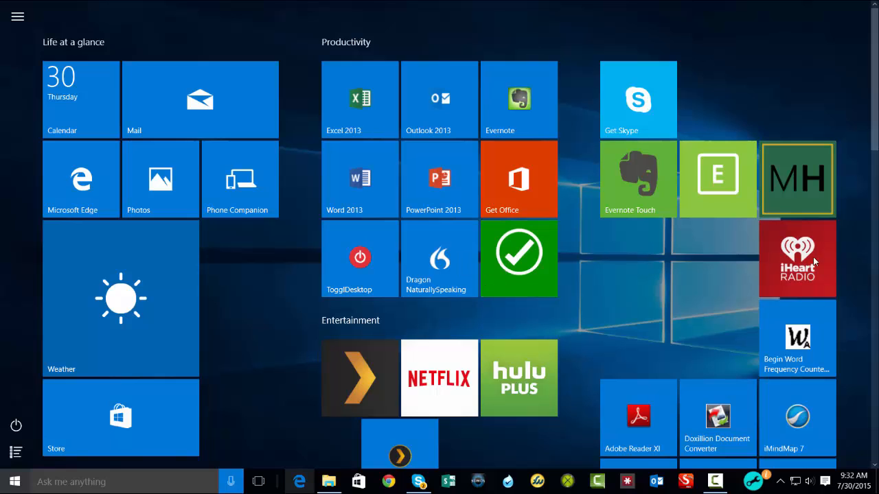
Switch to the Settings app, turn off Use Start full screen in the Start personalization options, and close Settings
{"action": "left_click", "coordinate": [108, 479]}
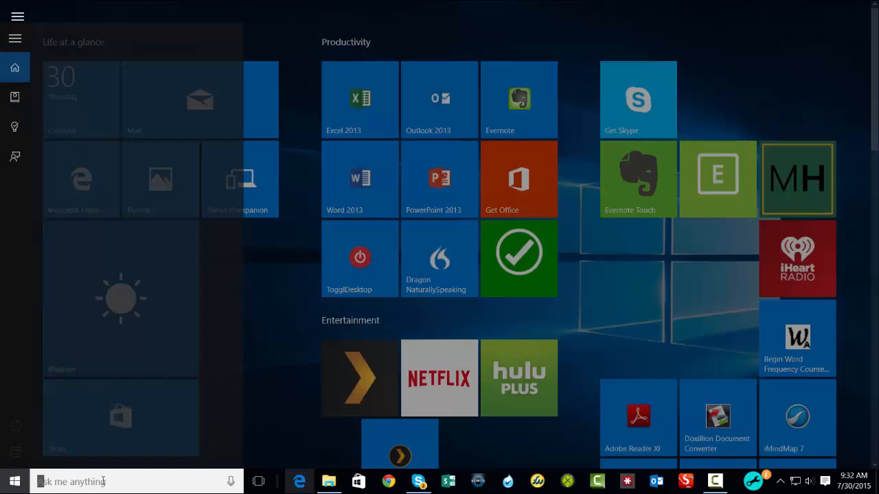
{"action": "type", "text": "setting"}
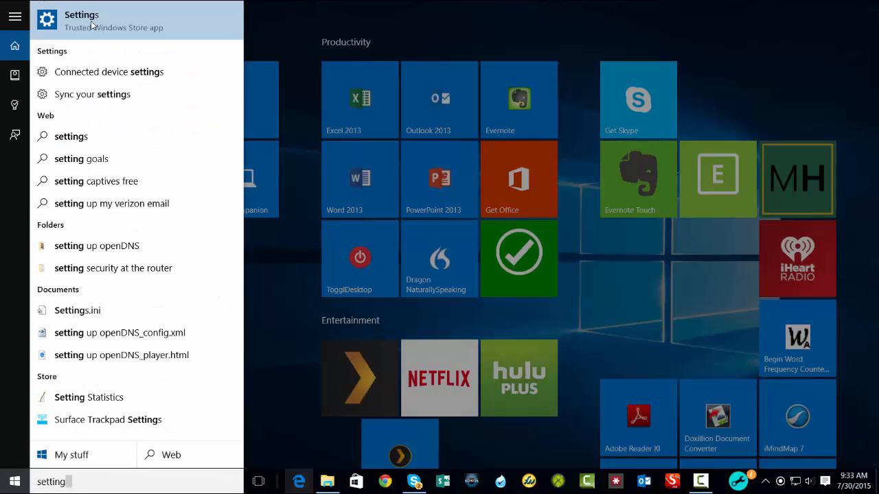
{"action": "left_click", "coordinate": [91, 24]}
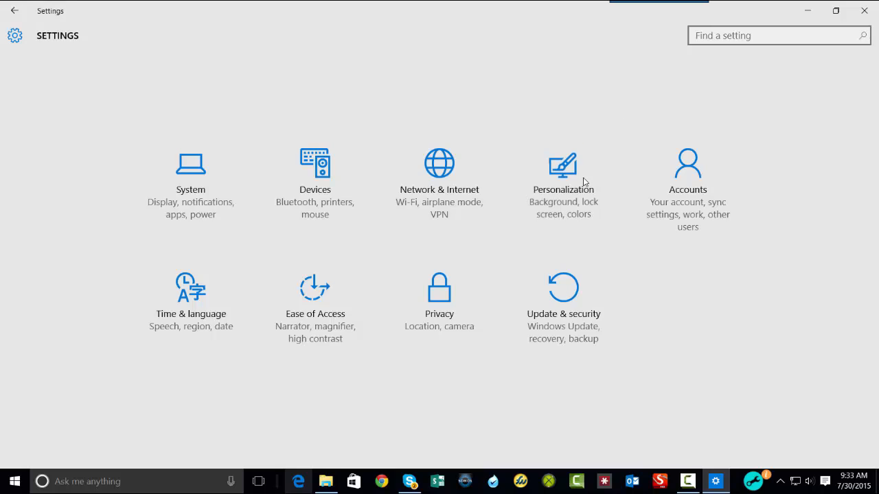
{"action": "left_click", "coordinate": [584, 182]}
{"action": "left_click", "coordinate": [103, 184]}
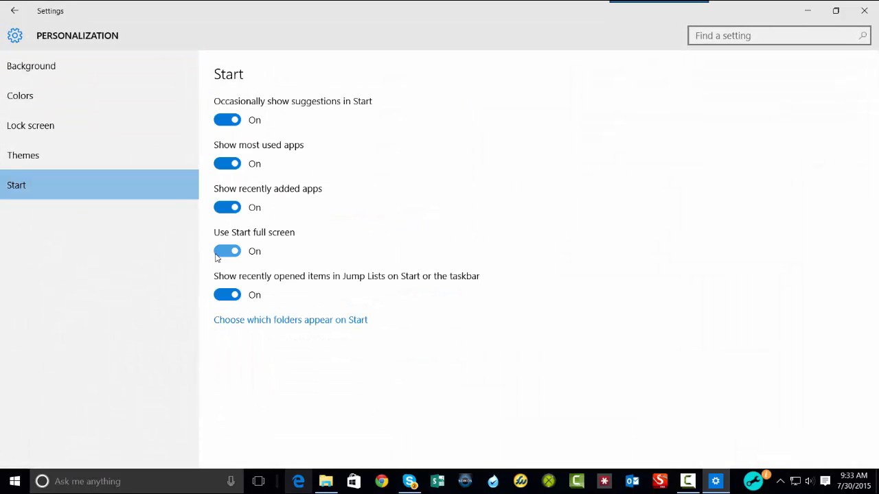
{"action": "left_click", "coordinate": [216, 254]}
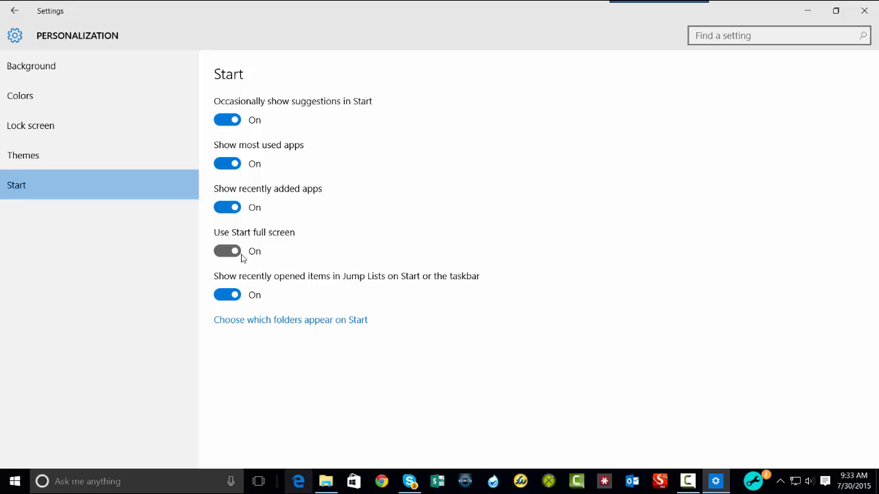
{"action": "left_click", "coordinate": [864, 11]}
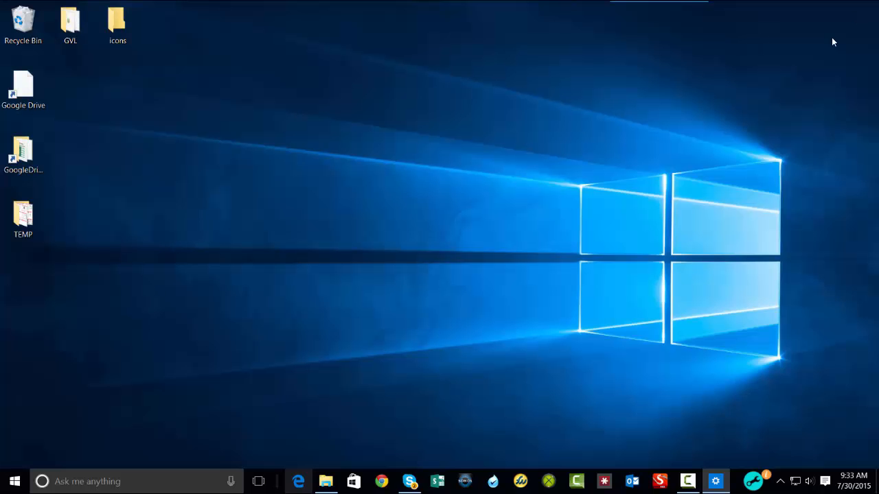
Open the regular-size Start menu and move the Entertainment group directly below the Productivity group
{"action": "left_click", "coordinate": [15, 482]}
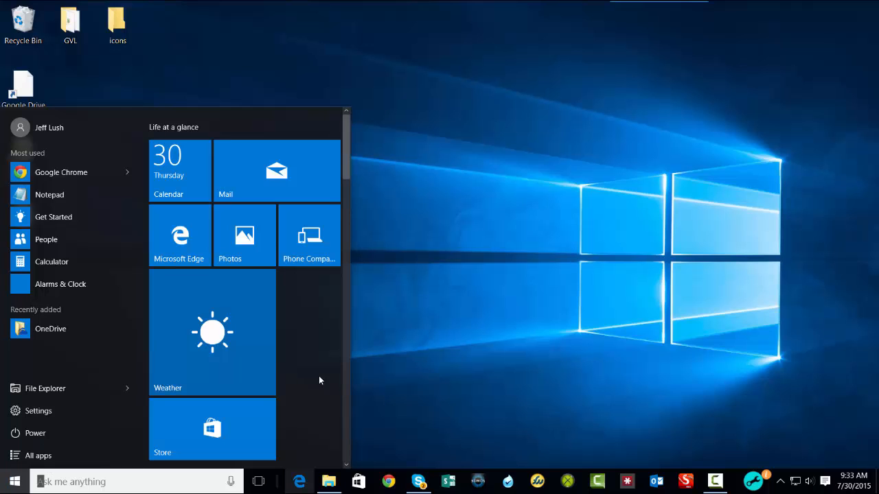
{"action": "scroll", "coordinate": [286, 337], "scroll_direction": "down", "scroll_amount": 3}
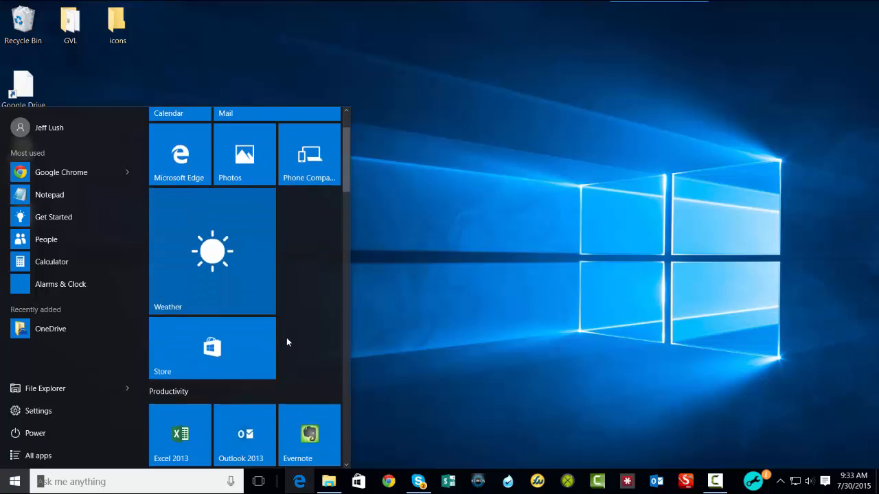
{"action": "scroll", "coordinate": [223, 310], "scroll_direction": "down", "scroll_amount": 1}
{"action": "scroll", "coordinate": [224, 315], "scroll_direction": "down", "scroll_amount": 8}
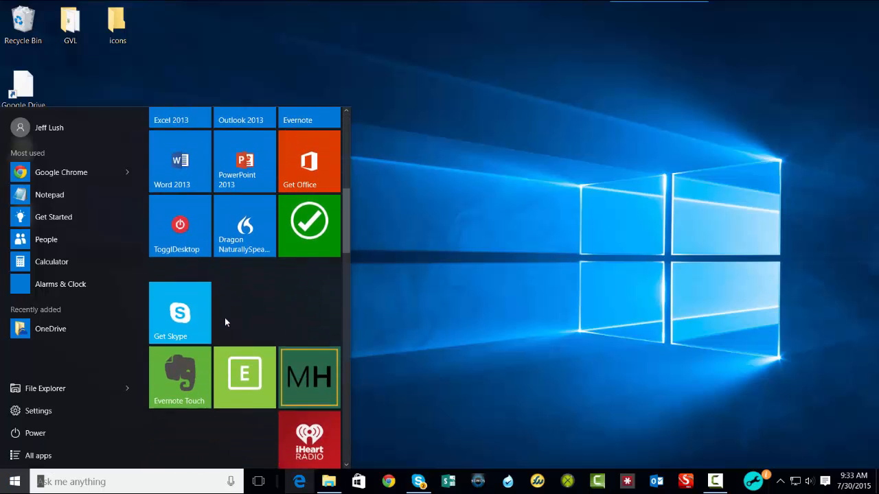
{"action": "scroll", "coordinate": [224, 321], "scroll_direction": "down", "scroll_amount": 9}
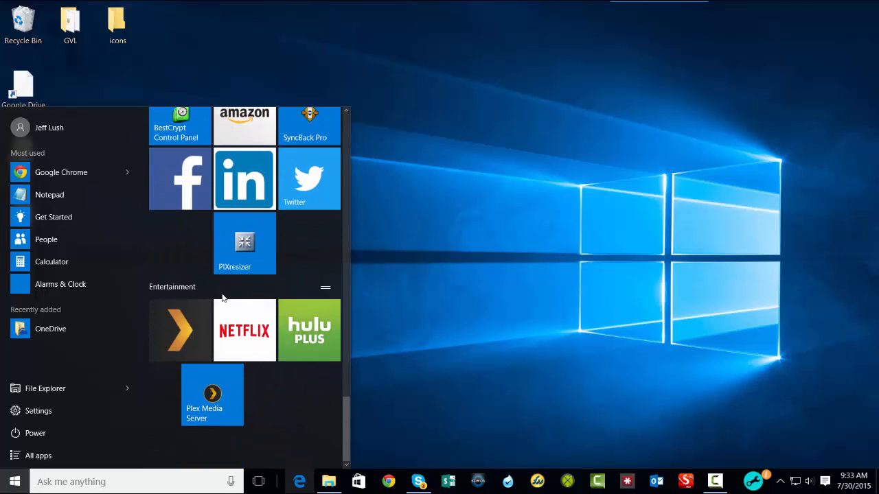
{"action": "mouse_move", "coordinate": [327, 290]}
{"action": "left_mouse_down"}
{"action": "mouse_move", "coordinate": [322, 258]}
{"action": "mouse_move", "coordinate": [206, 192]}
{"action": "mouse_move", "coordinate": [312, 90]}
{"action": "mouse_move", "coordinate": [324, 293]}
{"action": "left_mouse_up"}
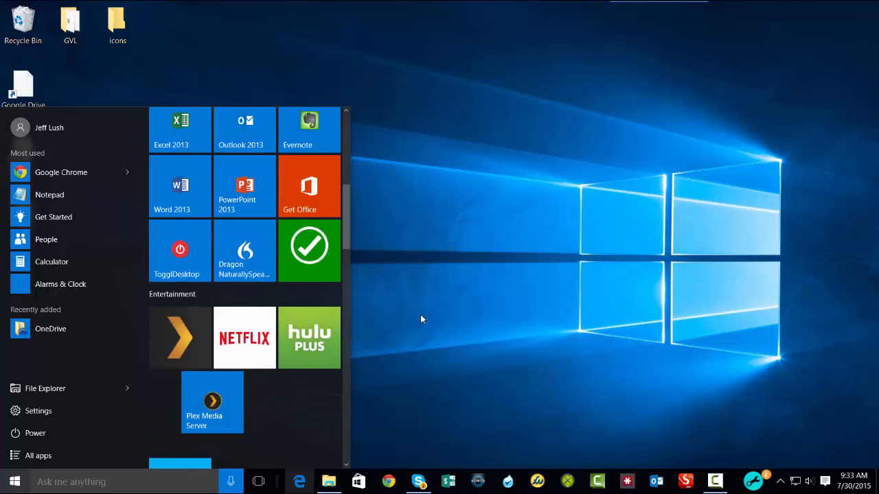
Move the iHeartRadio tile from the large unnamed group into the Entertainment group, beside Plex Media Server
{"action": "scroll", "coordinate": [275, 412], "scroll_direction": "down", "scroll_amount": 2}
{"action": "scroll", "coordinate": [297, 396], "scroll_direction": "down", "scroll_amount": 4}
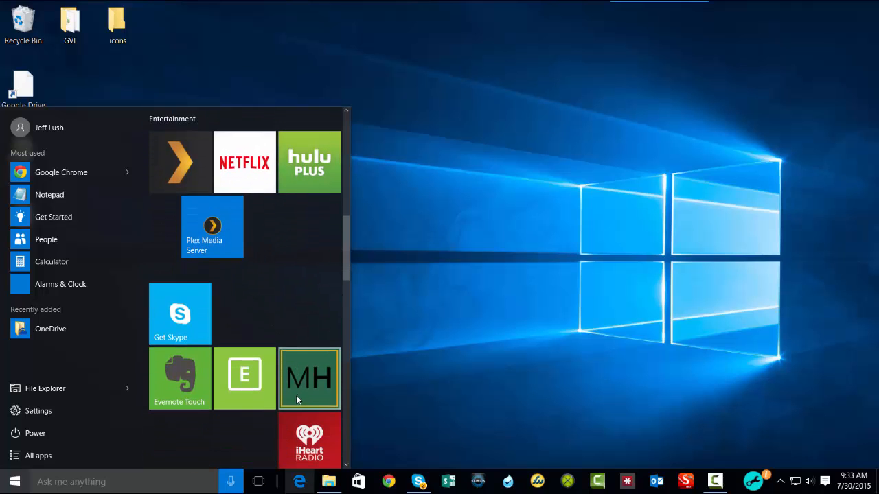
{"action": "scroll", "coordinate": [319, 376], "scroll_direction": "up", "scroll_amount": 2}
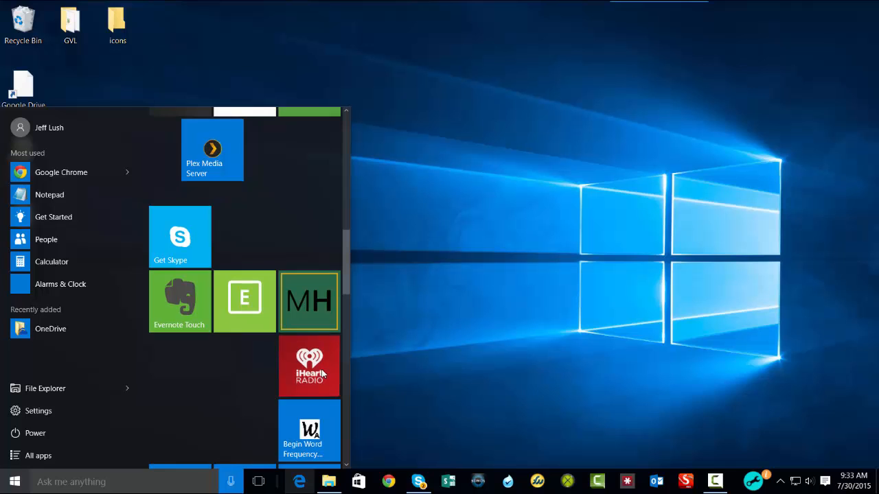
{"action": "left_click_drag", "start_coordinate": [321, 373], "coordinate": [278, 280]}
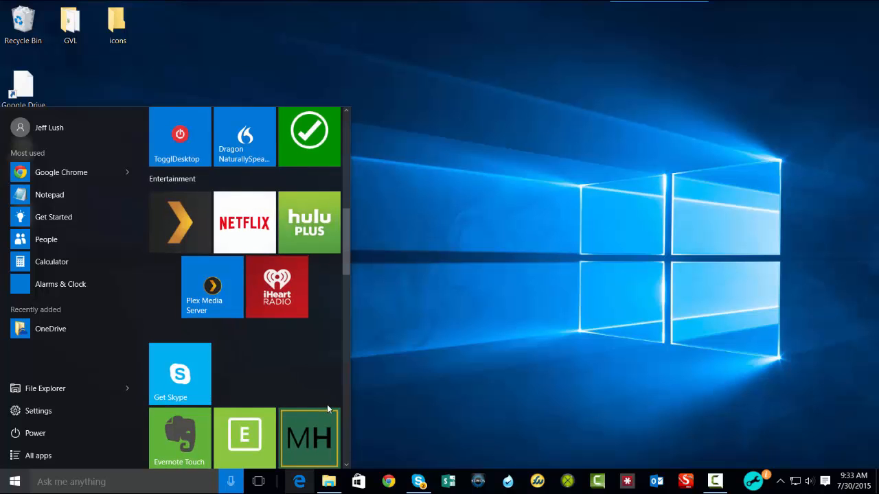
Resize the Weather tile in the Life at a glance group to Medium
{"action": "scroll", "coordinate": [328, 409], "scroll_direction": "up", "scroll_amount": 5}
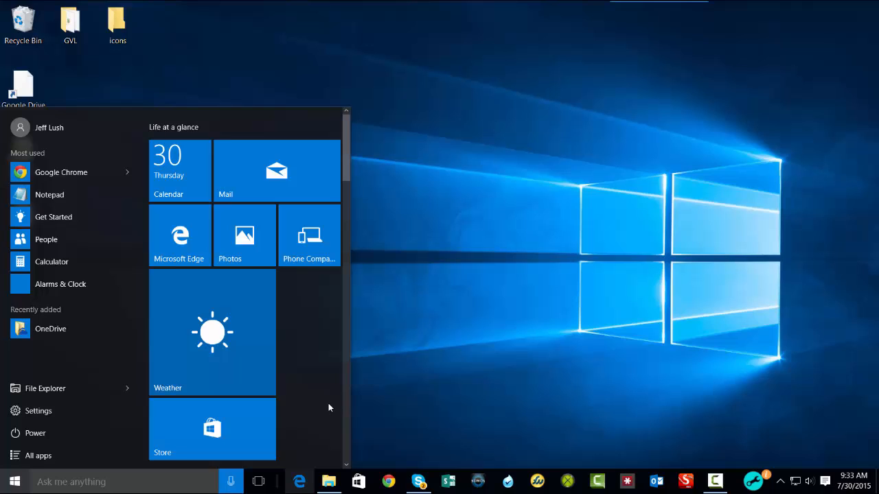
{"action": "right_click", "coordinate": [239, 357]}
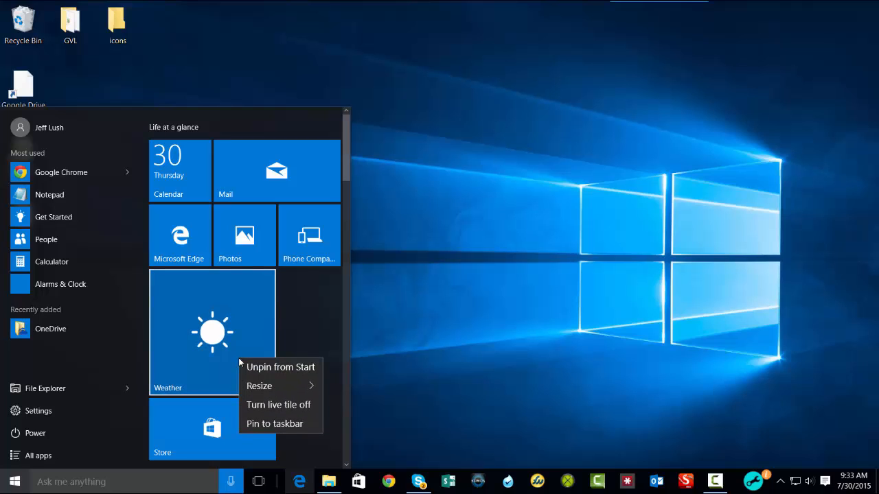
{"action": "mouse_move", "coordinate": [274, 386]}
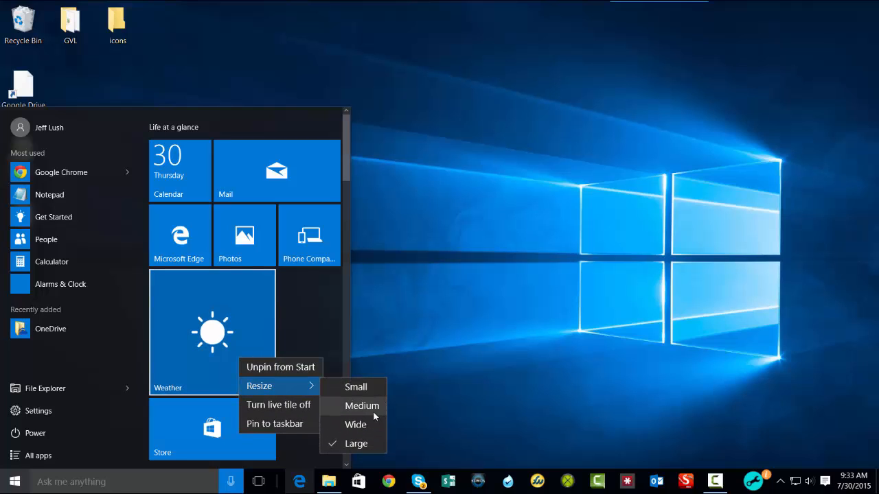
{"action": "left_click", "coordinate": [368, 407]}
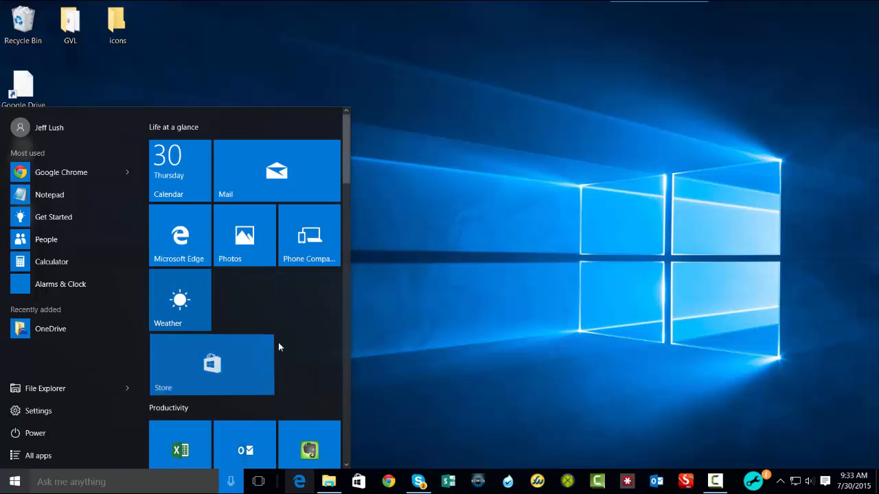
Arrange the Weather and Store tiles side by side, with Weather first, in the row beneath Microsoft Edge and Photos
{"action": "left_click_drag", "start_coordinate": [278, 342], "coordinate": [295, 287]}
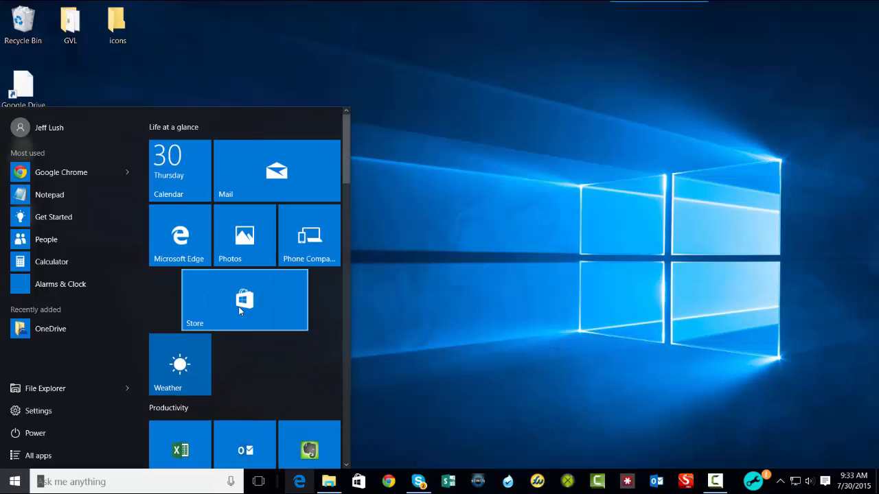
{"action": "left_click_drag", "start_coordinate": [226, 308], "coordinate": [255, 302]}
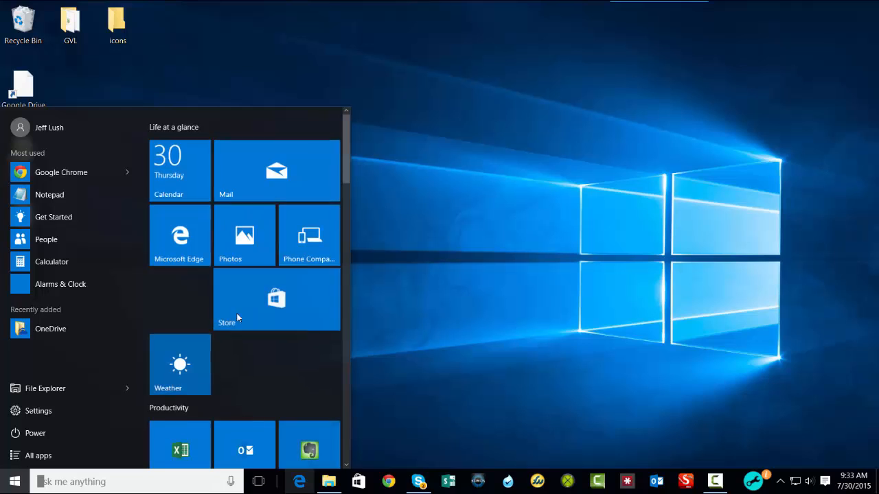
{"action": "left_click_drag", "start_coordinate": [197, 348], "coordinate": [190, 275]}
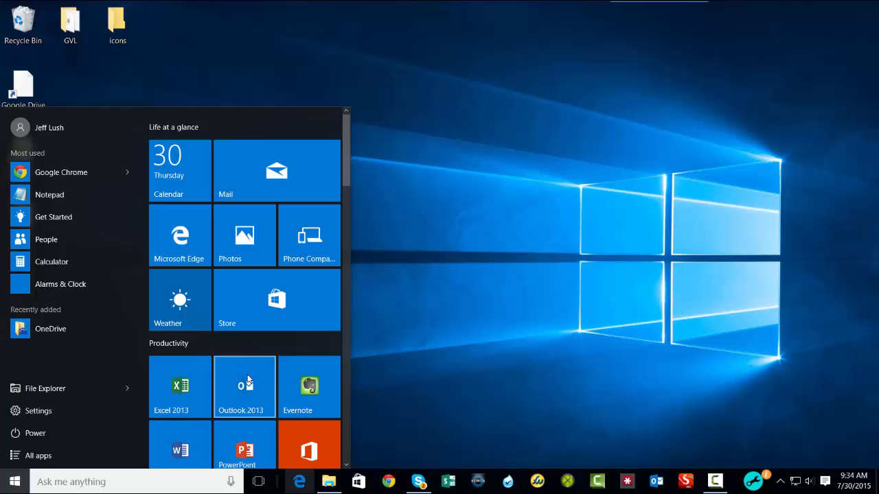
Widen the Start menu so that it holds two columns of tile groups
{"action": "scroll", "coordinate": [241, 364], "scroll_direction": "down", "scroll_amount": 2}
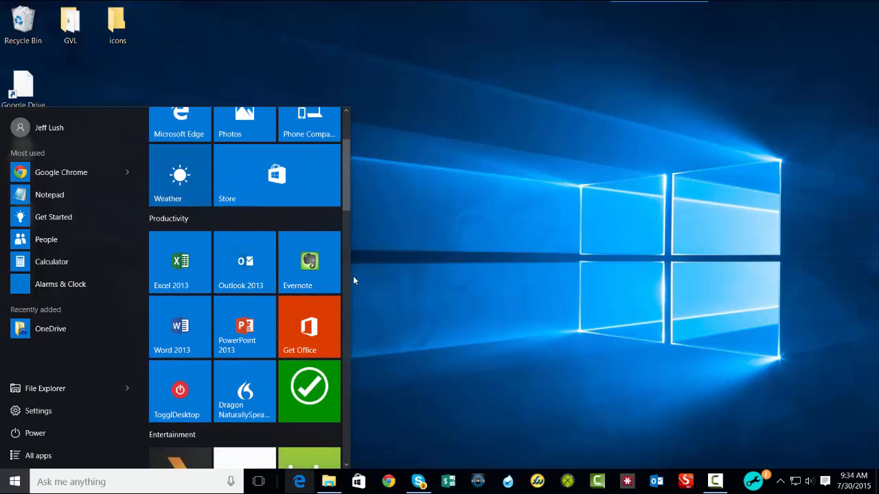
{"action": "left_click_drag", "start_coordinate": [348, 276], "coordinate": [587, 283]}
{"action": "scroll", "coordinate": [517, 339], "scroll_direction": "up", "scroll_amount": 1}
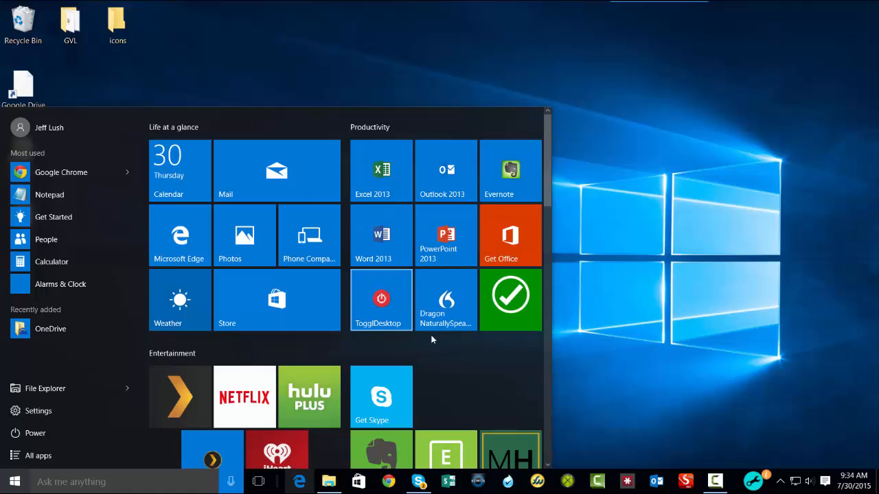
Reopen the widened Start menu, examine its tile groups down to the last row of the unnamed group, and close it
{"action": "left_click", "coordinate": [15, 482]}
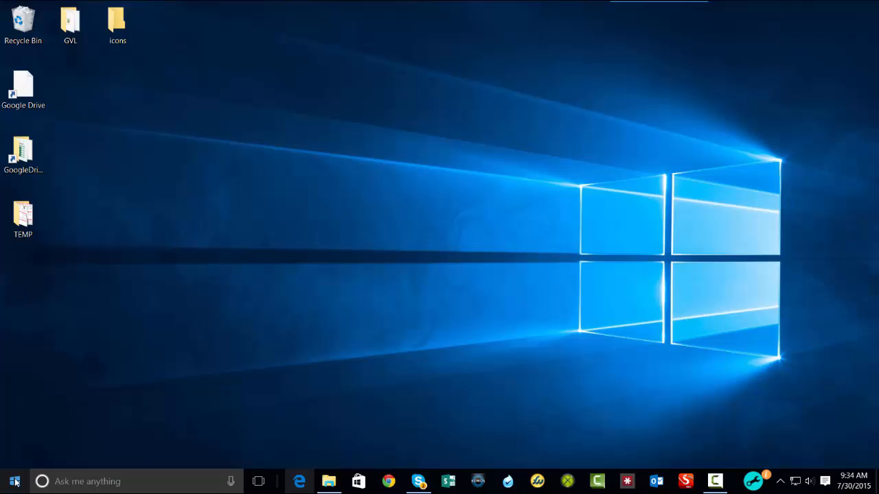
{"action": "left_click", "coordinate": [15, 482]}
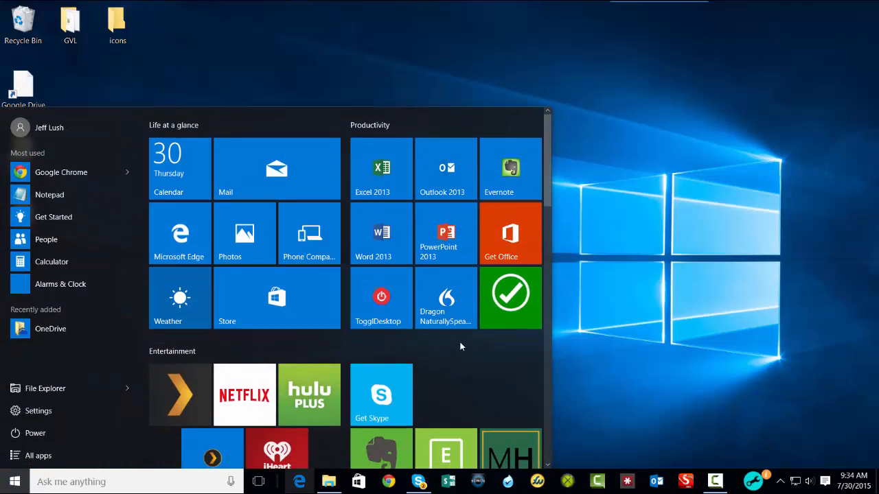
{"action": "scroll", "coordinate": [460, 344], "scroll_direction": "down", "scroll_amount": 10}
{"action": "scroll", "coordinate": [460, 346], "scroll_direction": "down", "scroll_amount": 4}
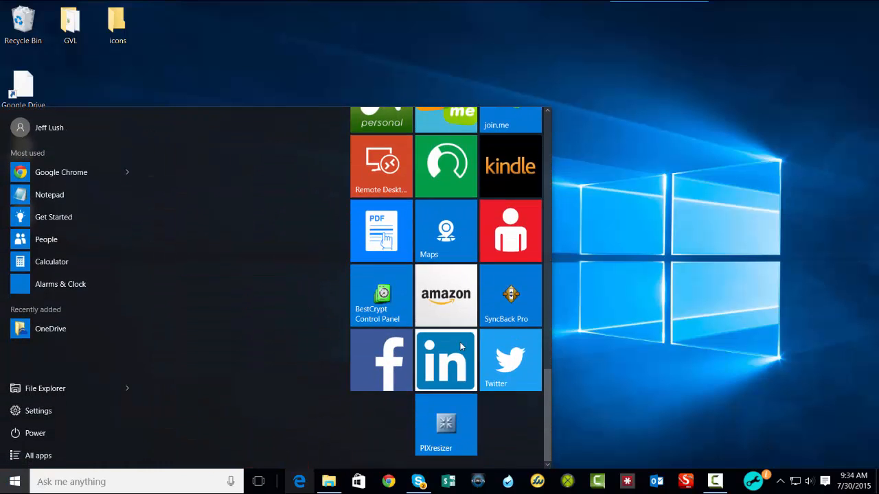
{"action": "scroll", "coordinate": [460, 345], "scroll_direction": "up", "scroll_amount": 7}
{"action": "scroll", "coordinate": [460, 346], "scroll_direction": "up", "scroll_amount": 5}
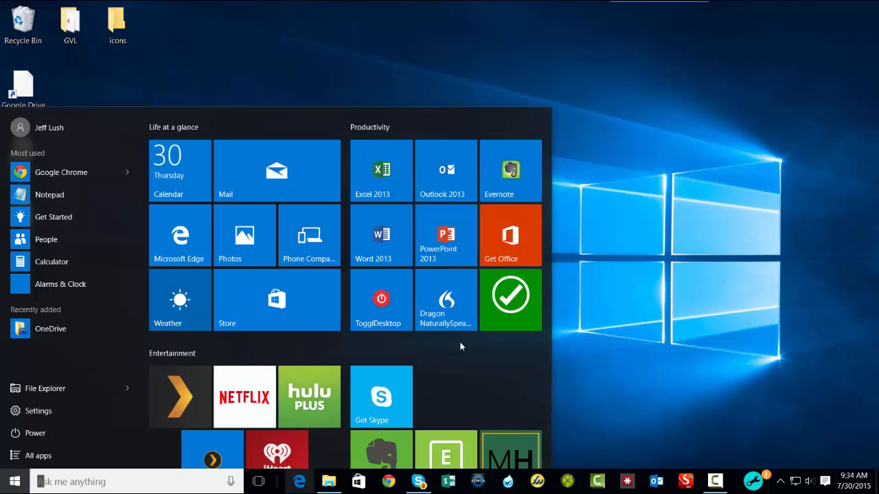
{"action": "mouse_move", "coordinate": [399, 360]}
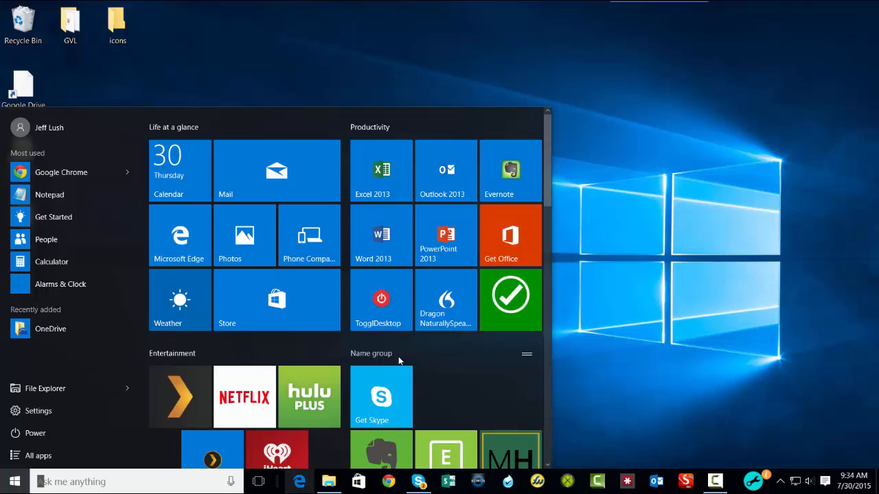
{"action": "left_click", "coordinate": [551, 395]}
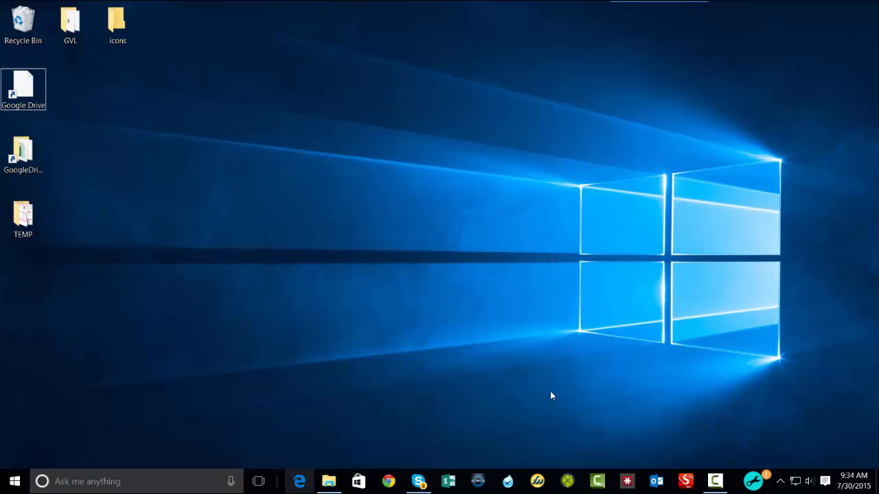
Switch to the Settings app, turn on Use Start full screen in the Start personalization options, and return to Start
{"action": "left_click", "coordinate": [3, 488]}
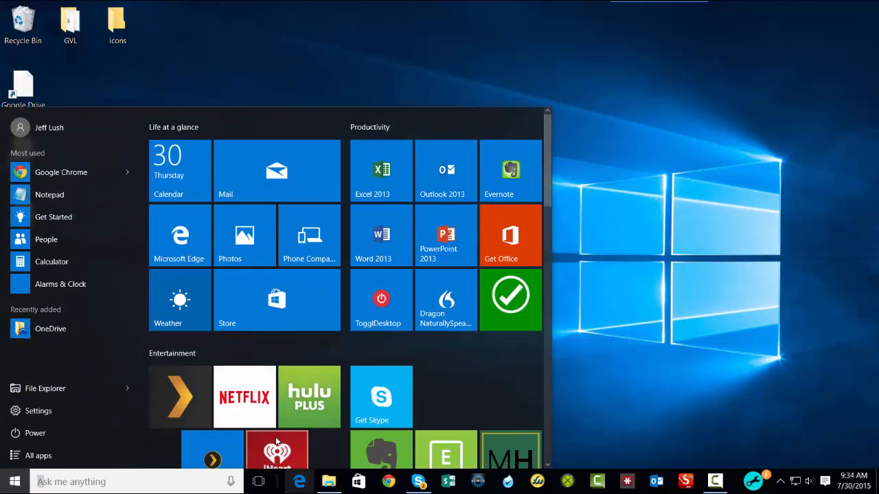
{"action": "type", "text": "setting"}
{"action": "type", "text": "s"}
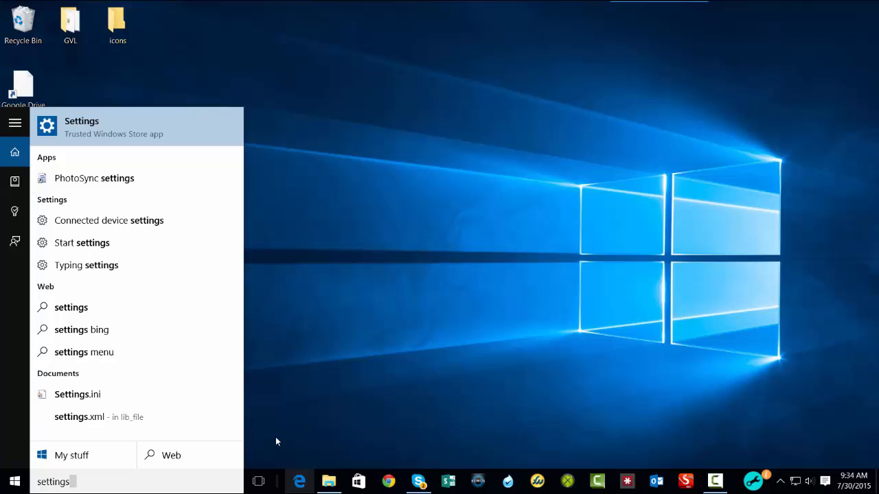
{"action": "left_click", "coordinate": [77, 130]}
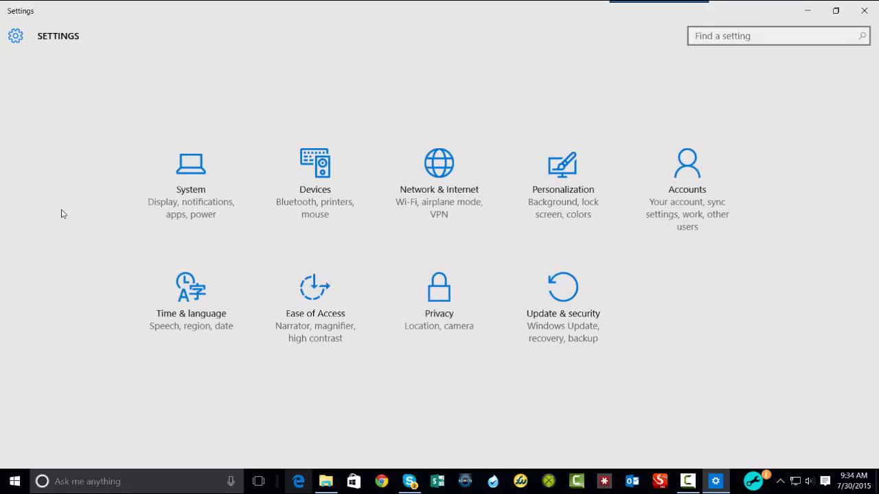
{"action": "left_click", "coordinate": [581, 175]}
{"action": "left_click", "coordinate": [41, 186]}
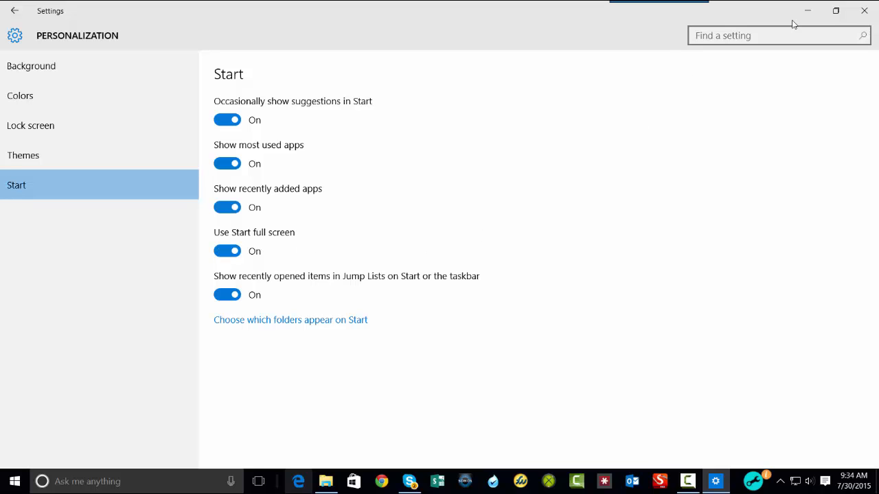
{"action": "left_click", "coordinate": [864, 9]}
{"action": "left_click", "coordinate": [3, 484]}
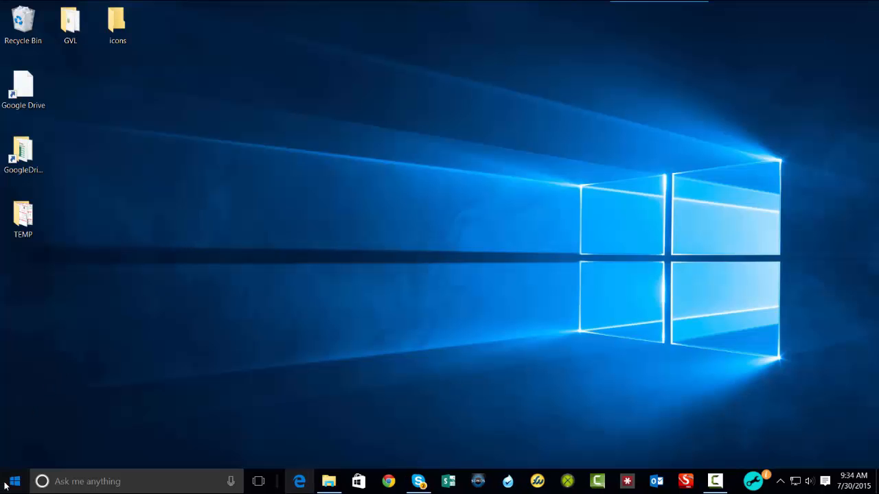